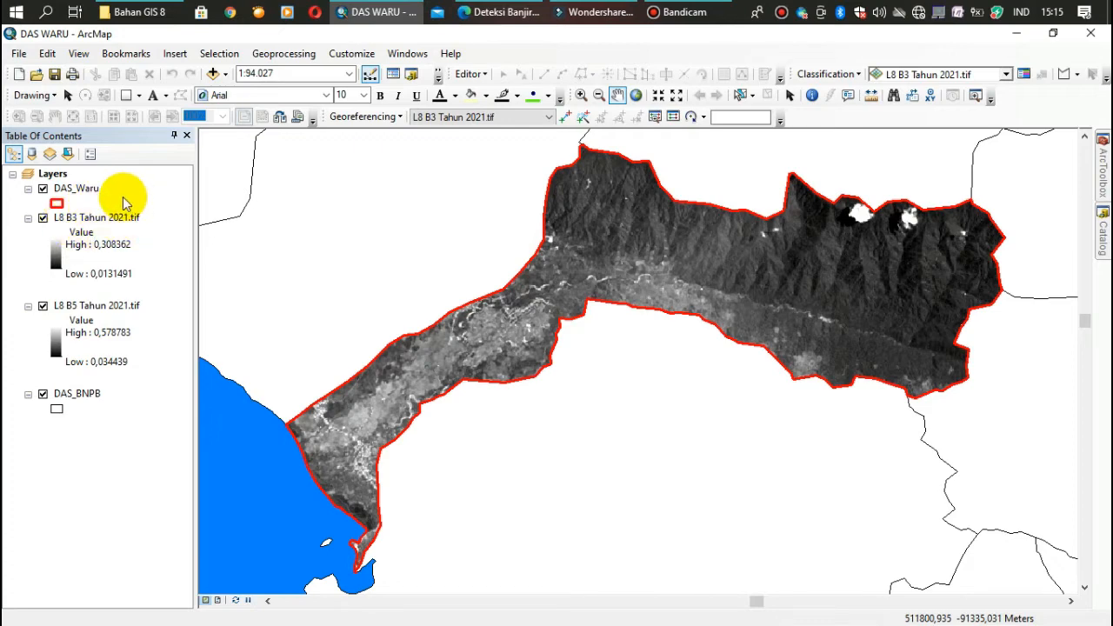
{"action": "left_click", "coordinate": [71, 219]}
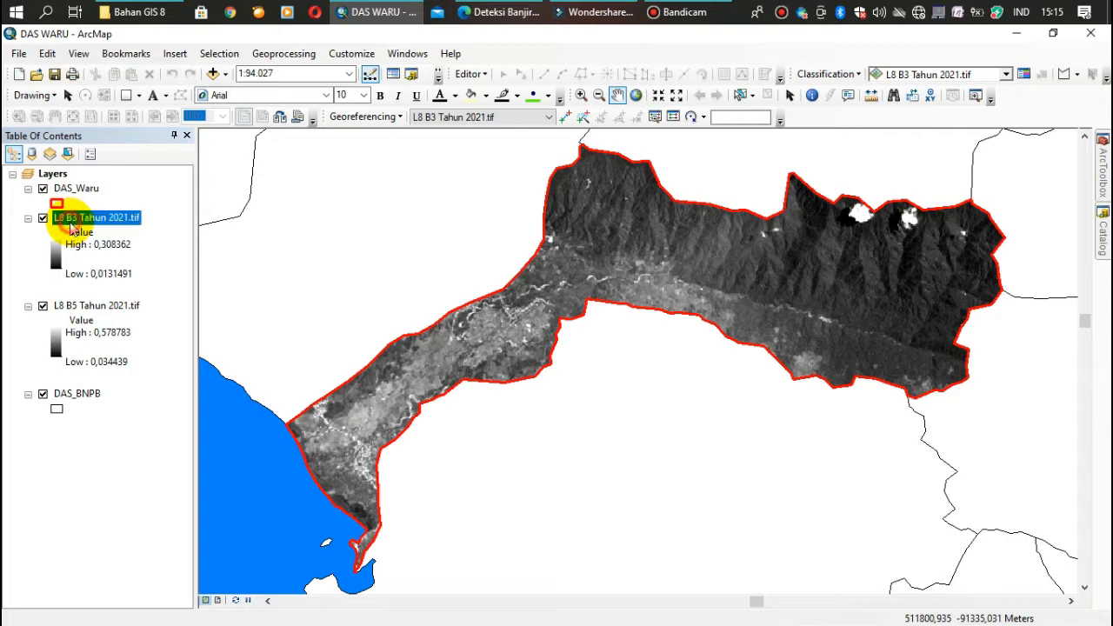
{"action": "left_click", "coordinate": [84, 306], "text": "ctrl"}
{"action": "left_click", "coordinate": [84, 309]}
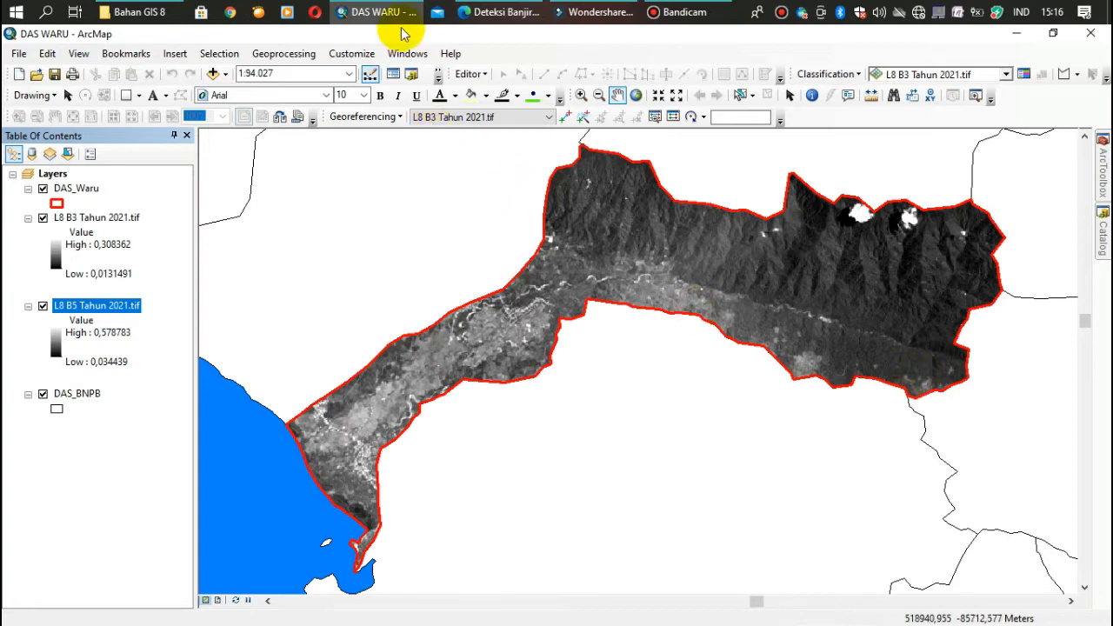
Open the Search window and search for "calculator"
{"action": "left_click", "coordinate": [408, 59]}
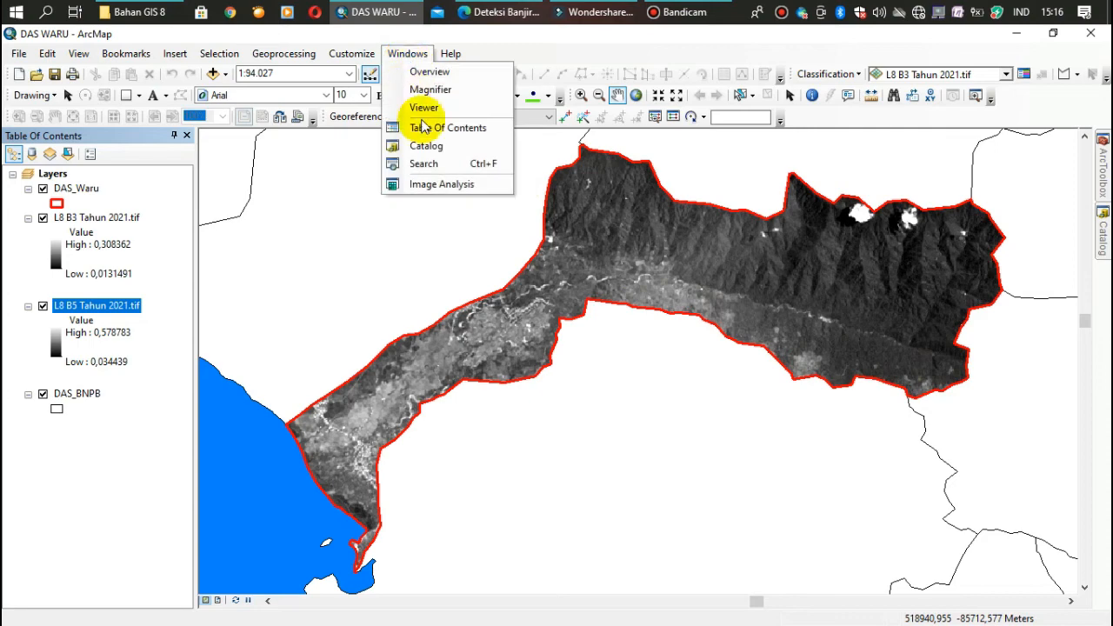
{"action": "left_click", "coordinate": [409, 168]}
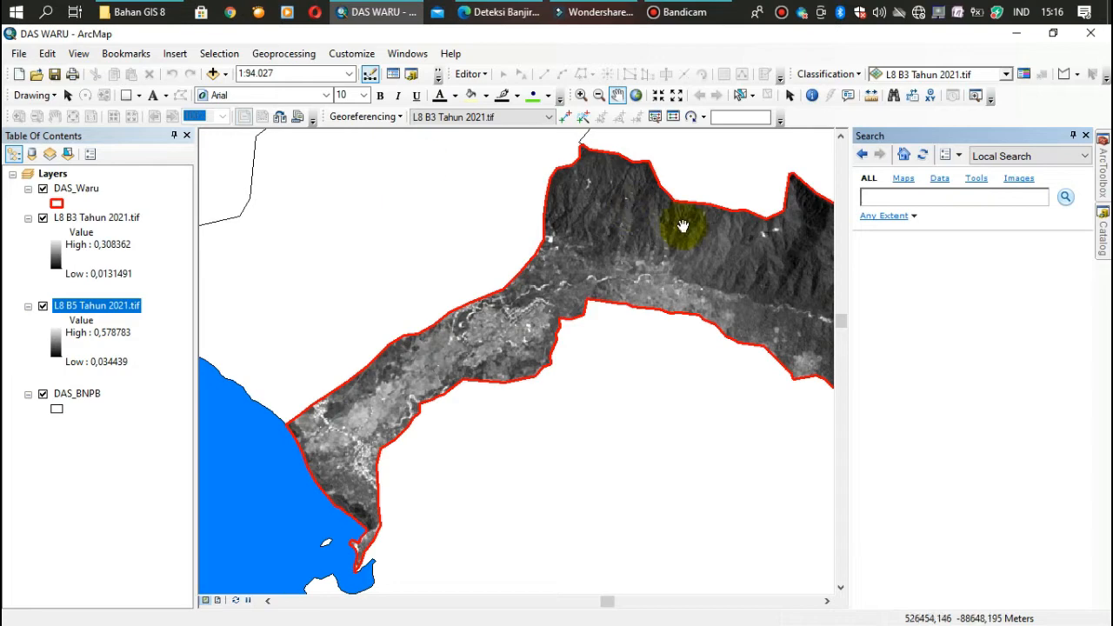
{"action": "left_click", "coordinate": [892, 198]}
{"action": "type", "text": "c"}
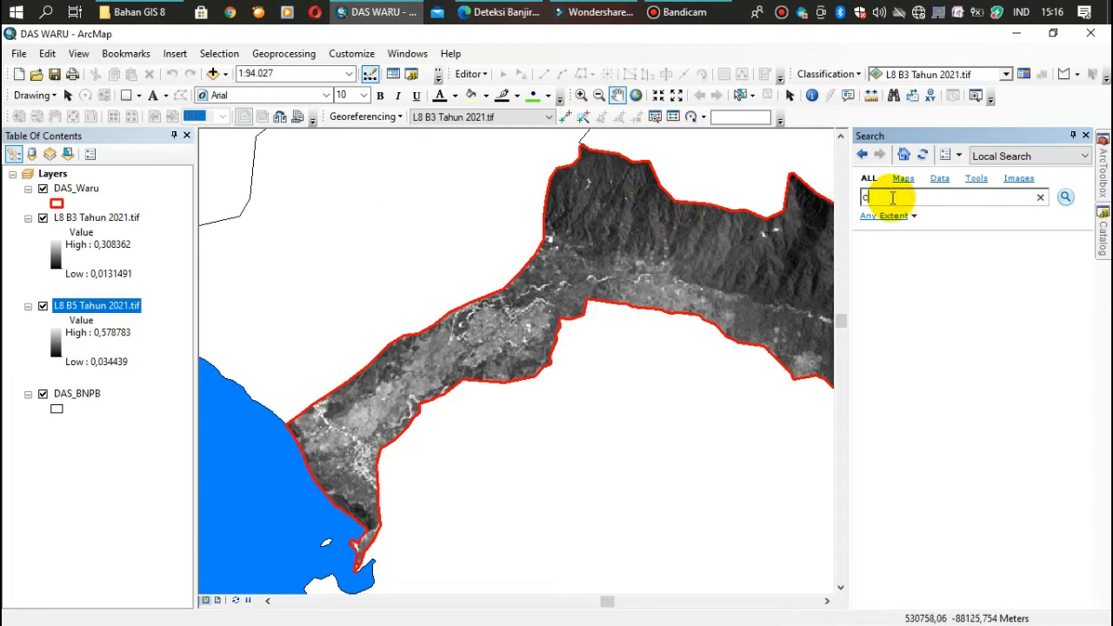
{"action": "type", "text": "alculator"}
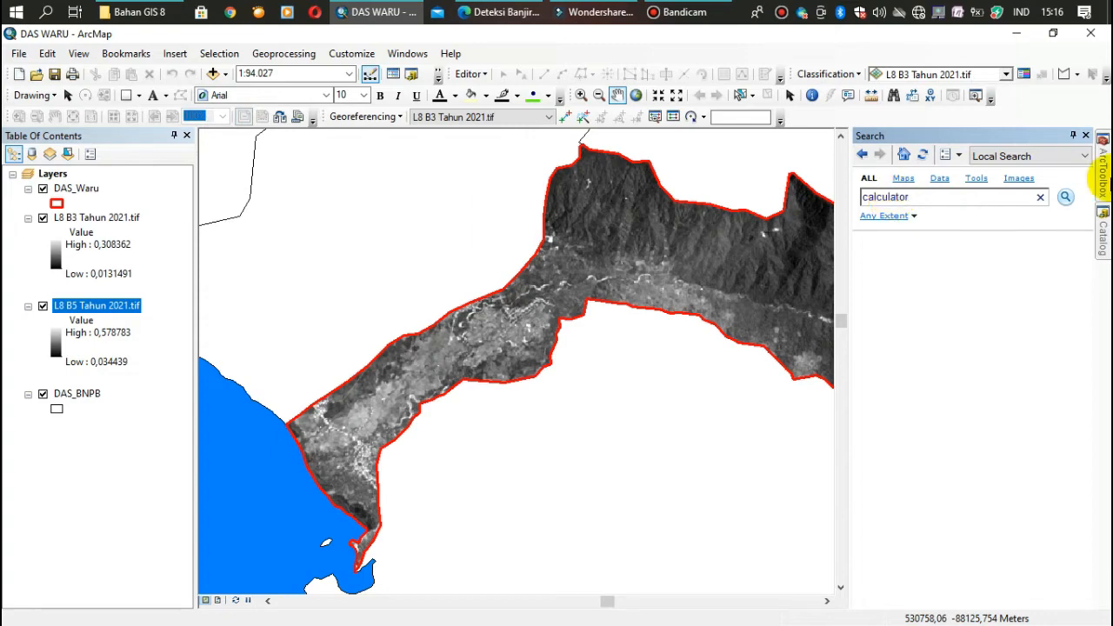
{"action": "left_click", "coordinate": [1065, 198]}
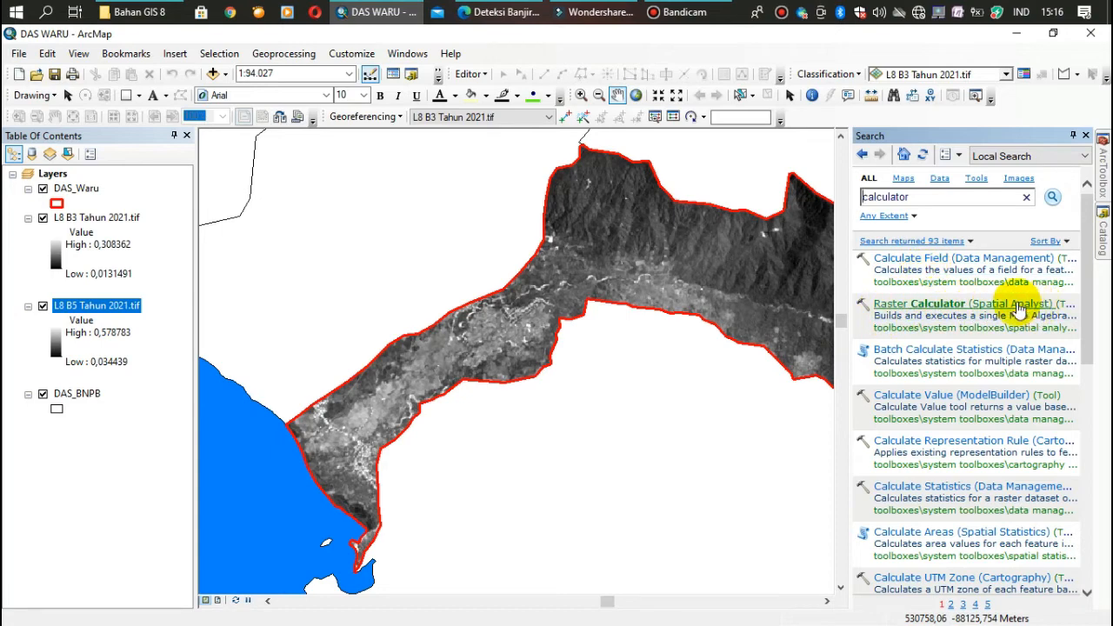
Open the Raster Calculator (Spatial Analyst) tool from the search results, reopening it if its window is placed partly off screen
{"action": "left_click", "coordinate": [939, 307]}
{"action": "left_click", "coordinate": [936, 303]}
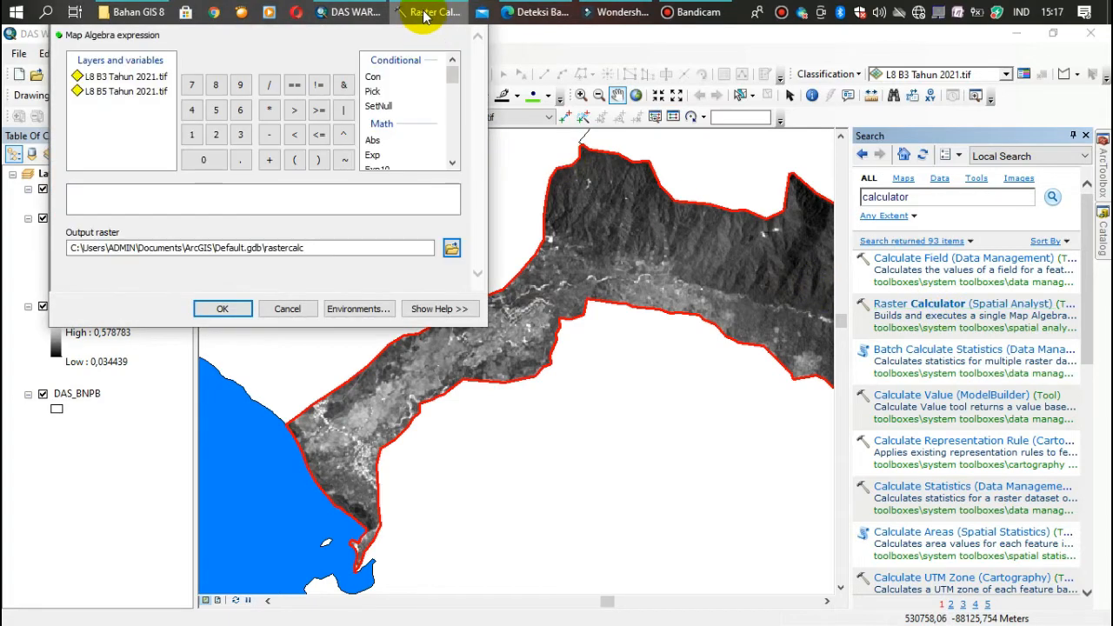
{"action": "mouse_move", "coordinate": [426, 22]}
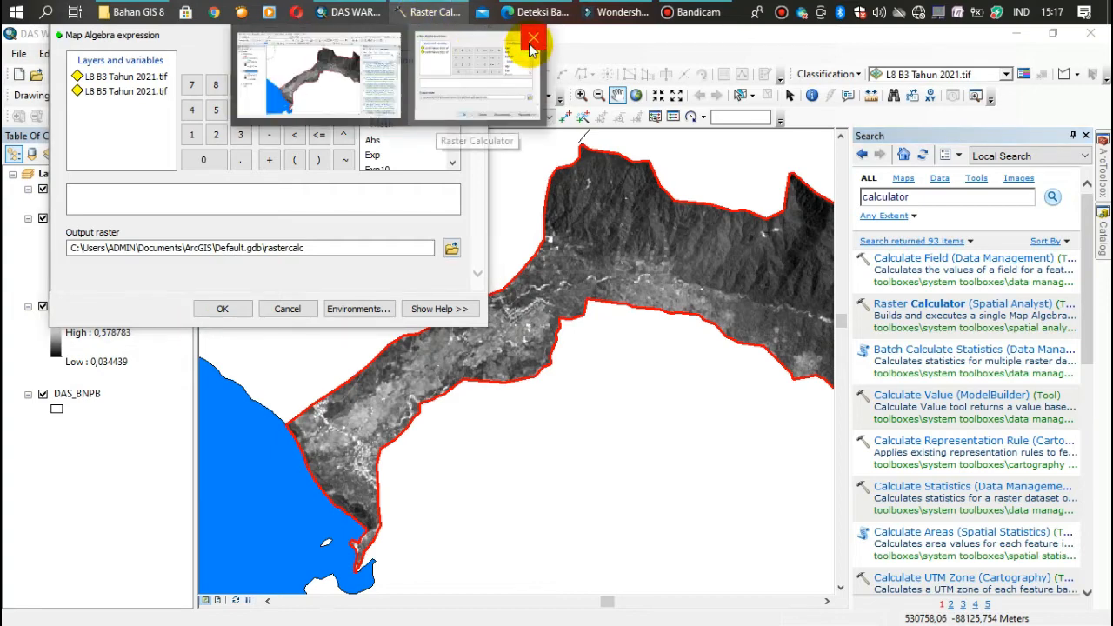
{"action": "left_click", "coordinate": [529, 36]}
{"action": "left_click", "coordinate": [924, 303]}
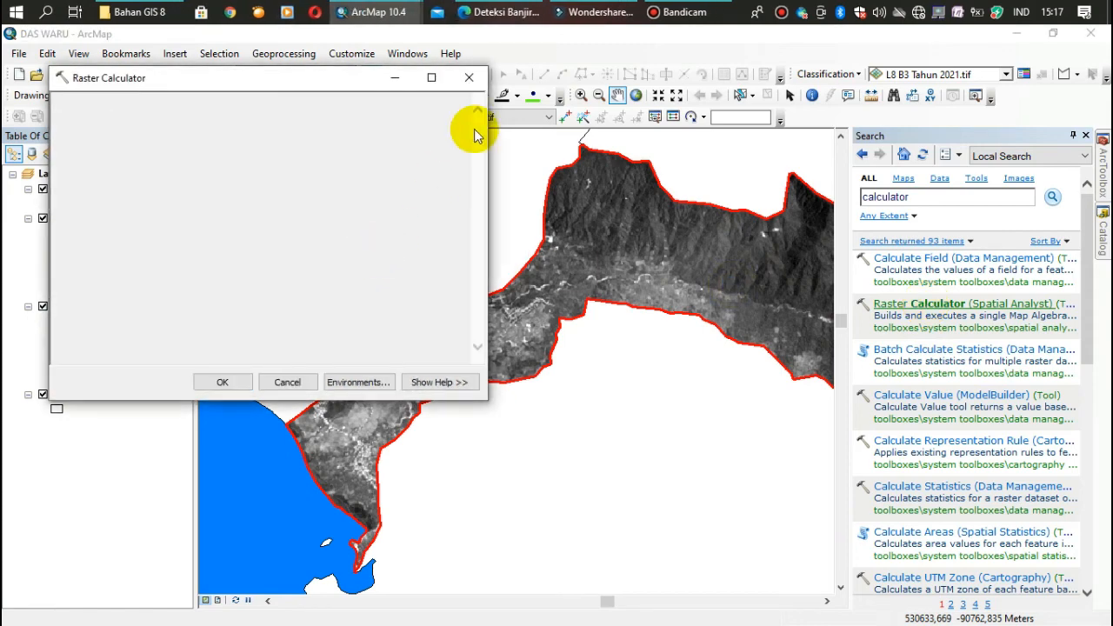
{"action": "left_click", "coordinate": [468, 81]}
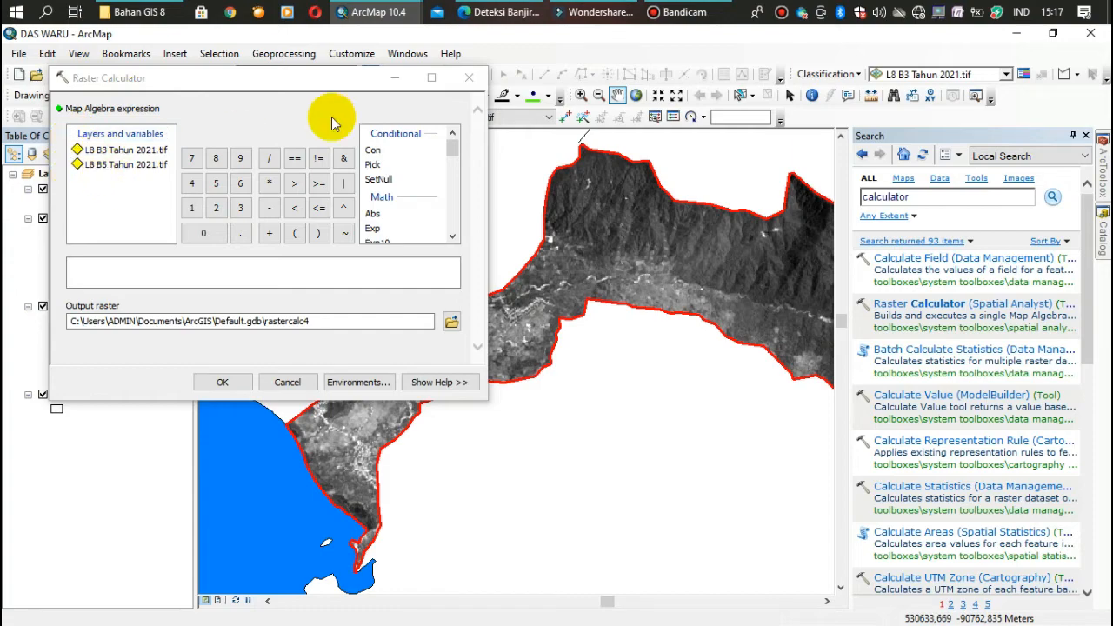
Switch to the browser to check the NDWI formula in Deteksi Banjir 2.pdf, and return to the Raster Calculator dialog
{"action": "left_click", "coordinate": [489, 12]}
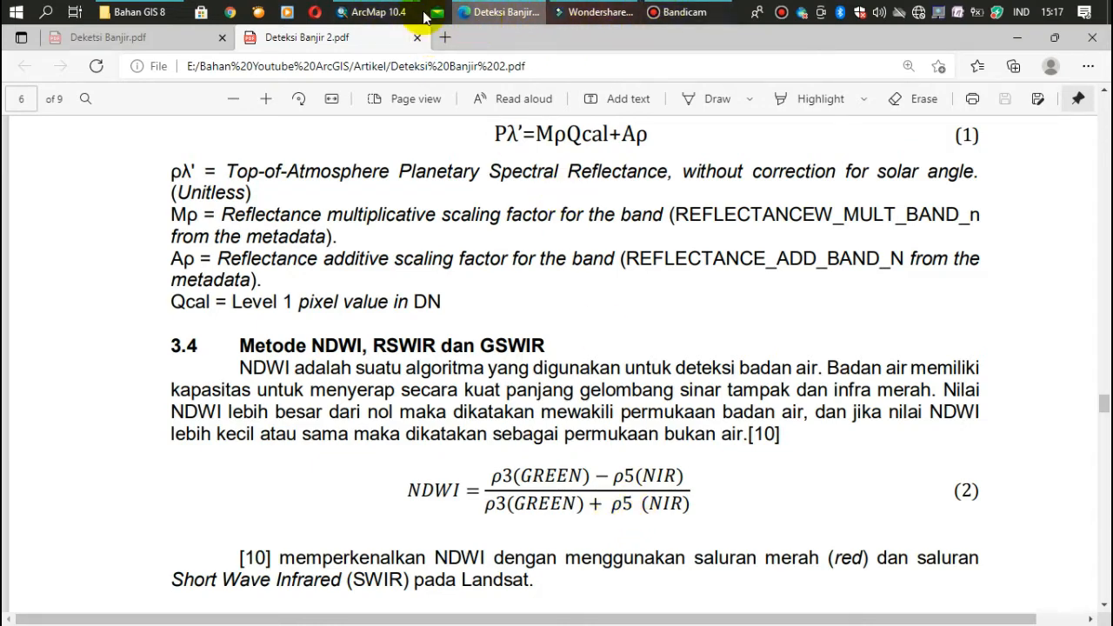
{"action": "left_click", "coordinate": [376, 13]}
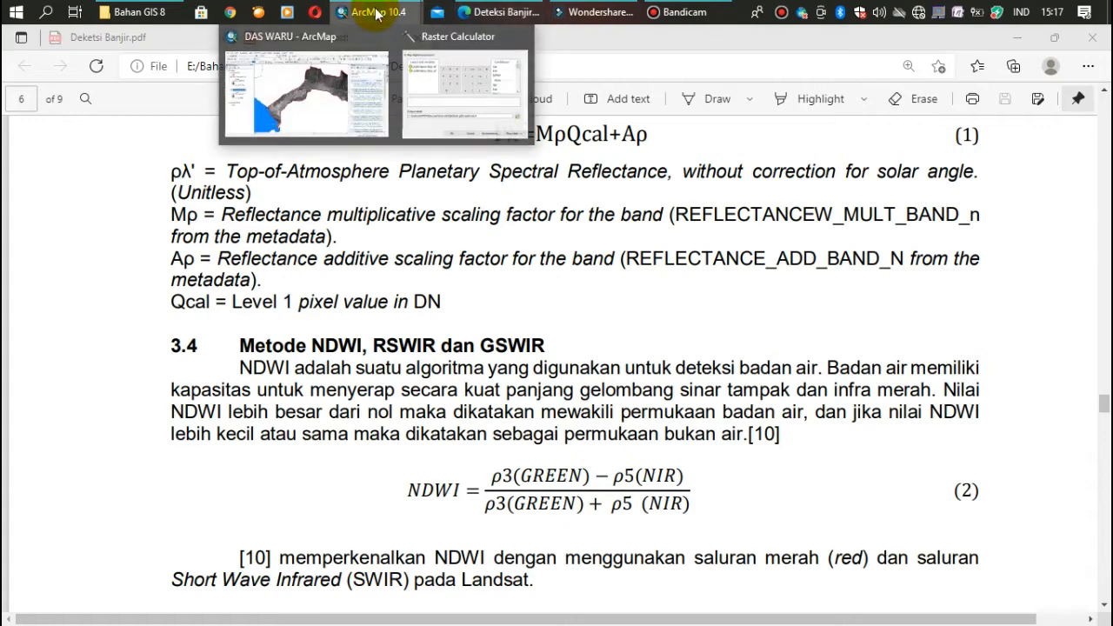
{"action": "left_click", "coordinate": [445, 132]}
Build the expression "L8 B3 Tahun 2021.tif" - "L8 B5 Tahun 2021.tif" / "L8 B3 Tahun 2021.tif" + "L8 B5 Tahun 2021.tif"
{"action": "double_click", "coordinate": [103, 152]}
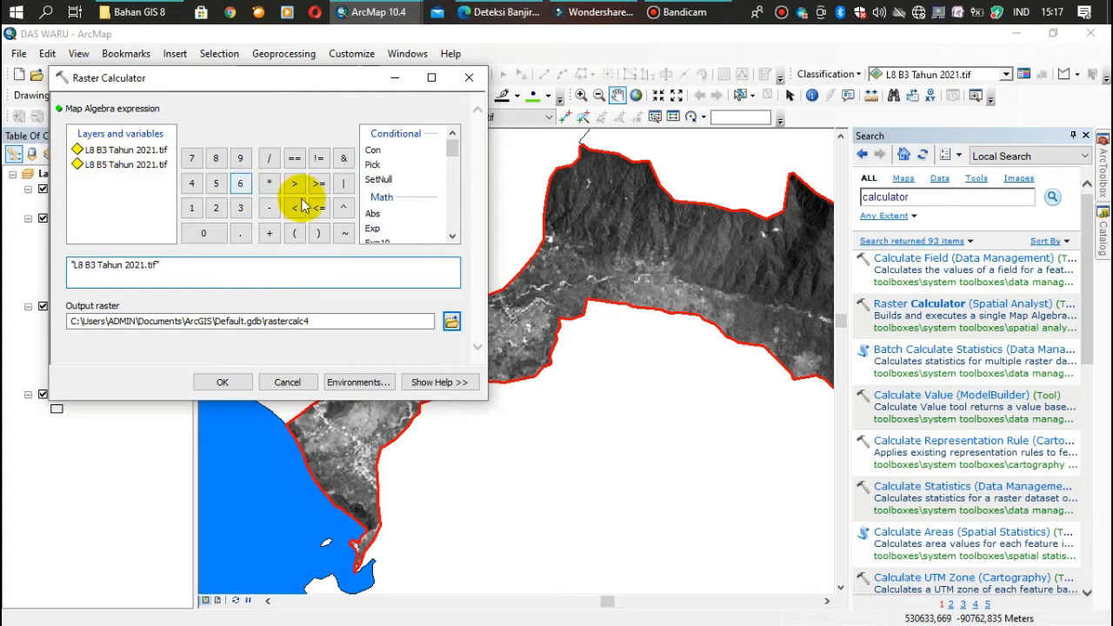
{"action": "left_click", "coordinate": [269, 209]}
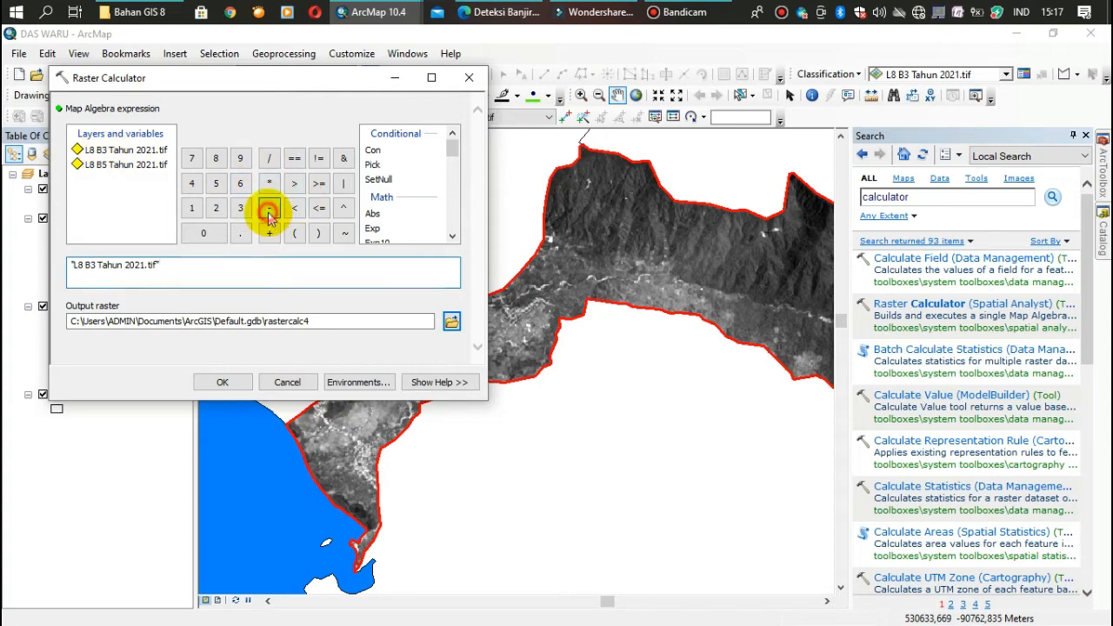
{"action": "double_click", "coordinate": [96, 166]}
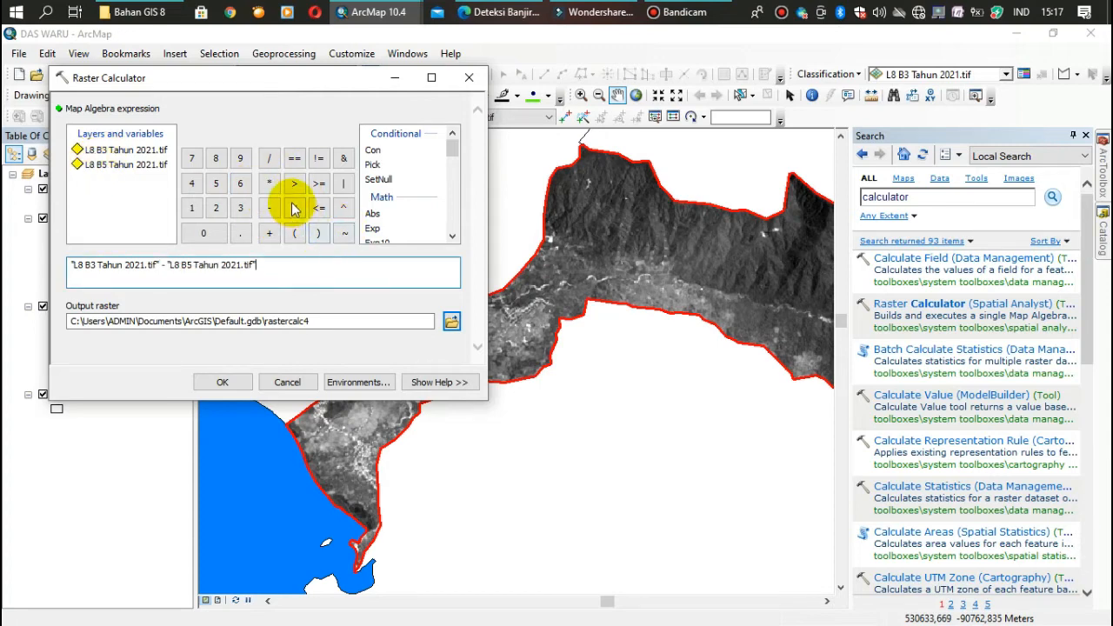
{"action": "left_click", "coordinate": [270, 158]}
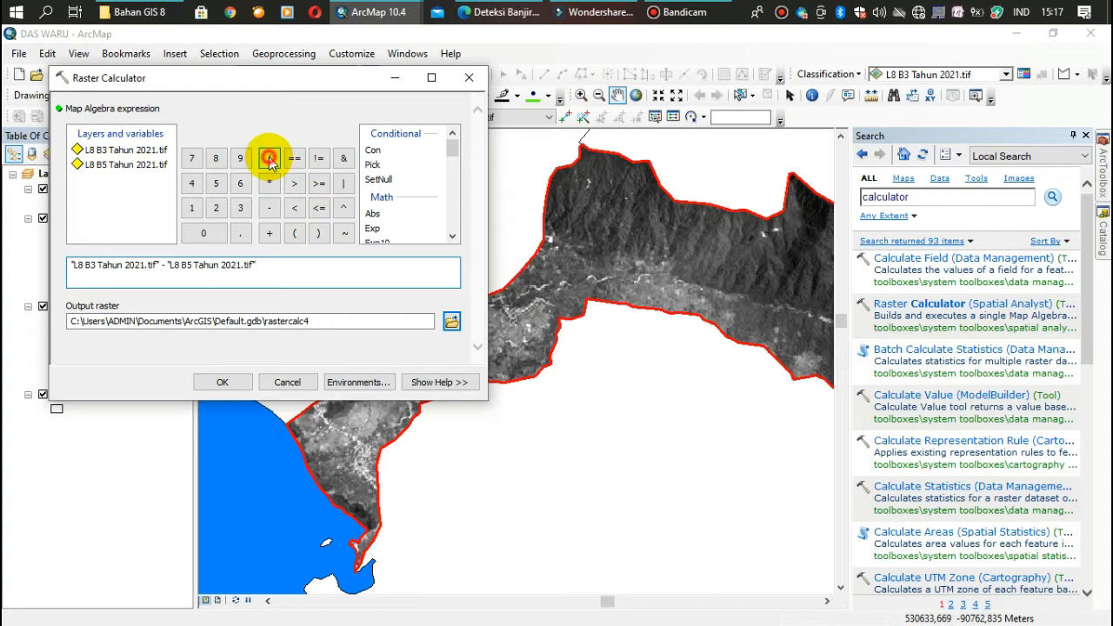
{"action": "double_click", "coordinate": [113, 150]}
{"action": "left_click", "coordinate": [269, 233]}
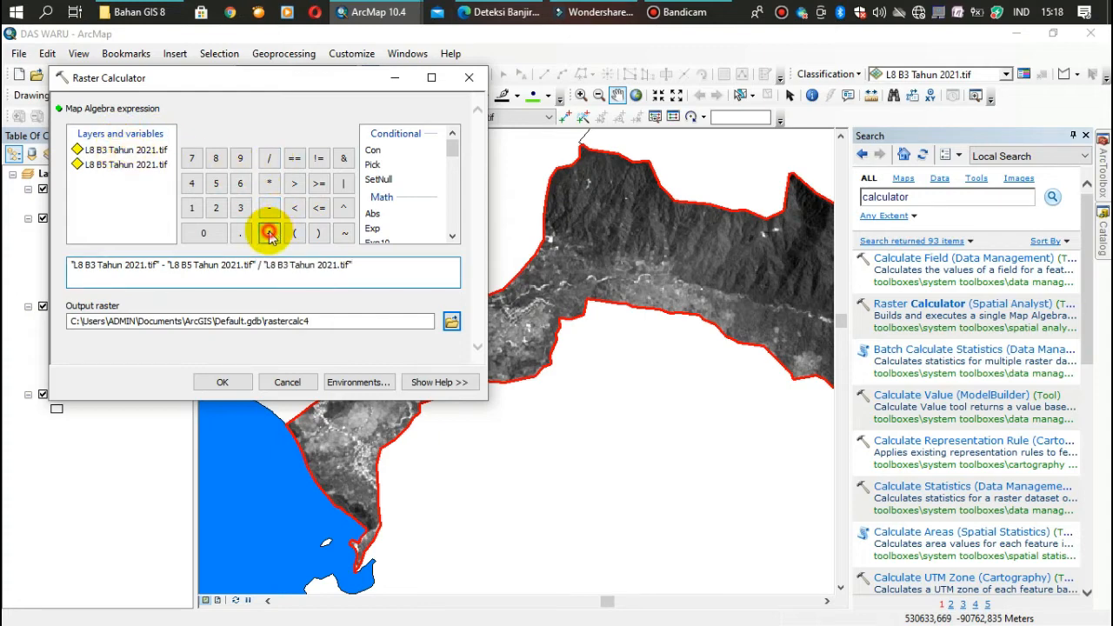
{"action": "double_click", "coordinate": [130, 164]}
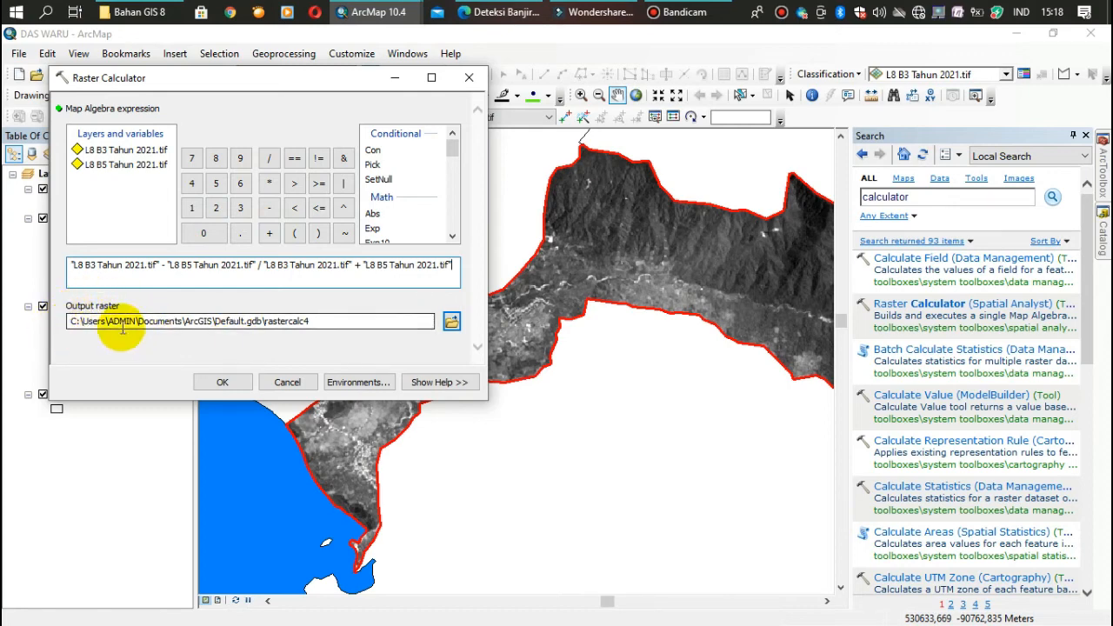
Browse for the output raster location up to E:\ and create a new folder named NDWI there
{"action": "left_click", "coordinate": [452, 321]}
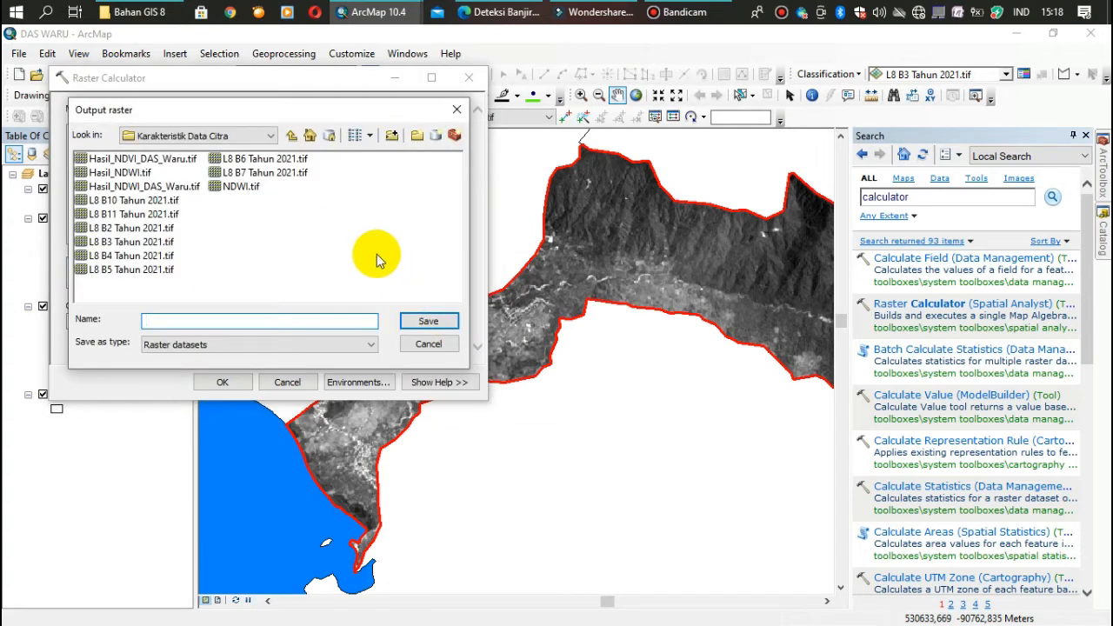
{"action": "left_click", "coordinate": [289, 134]}
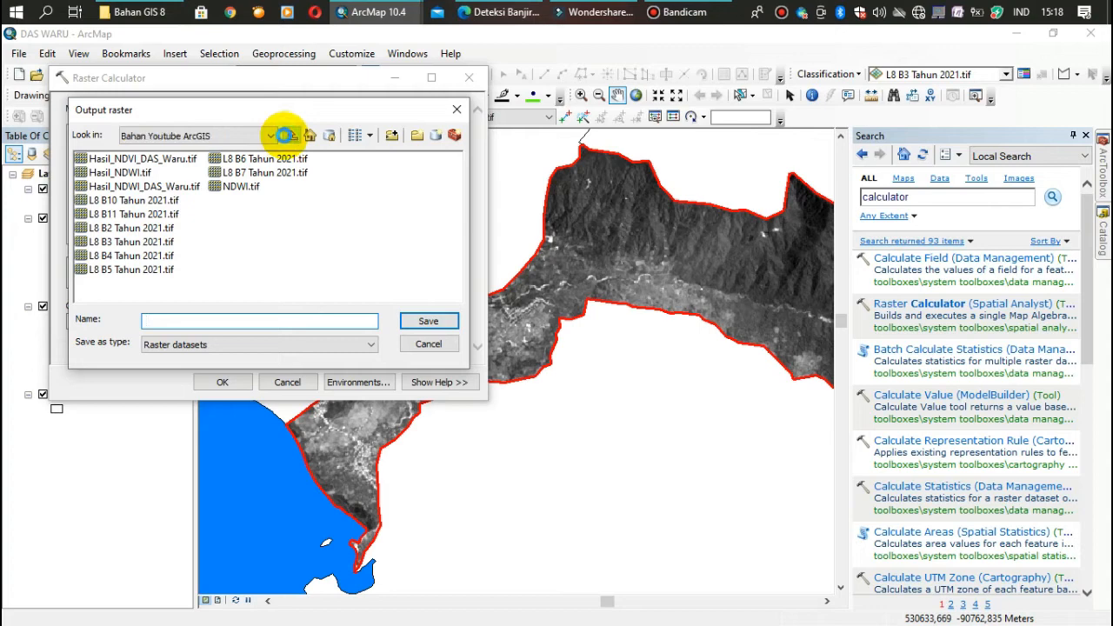
{"action": "left_click", "coordinate": [285, 135]}
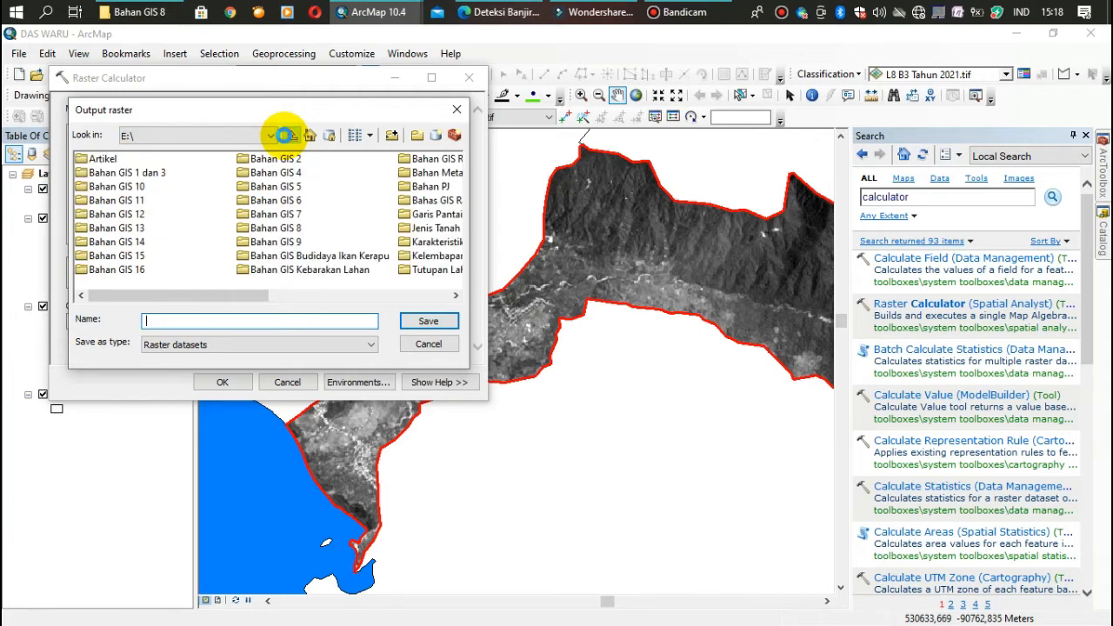
{"action": "left_click", "coordinate": [285, 134]}
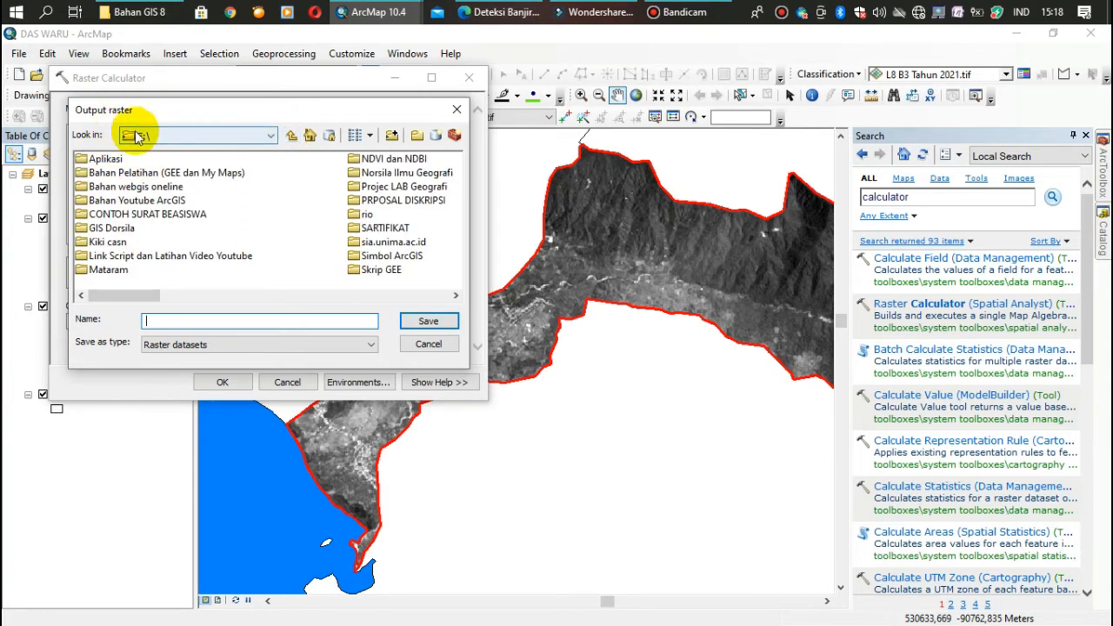
{"action": "left_click", "coordinate": [418, 139]}
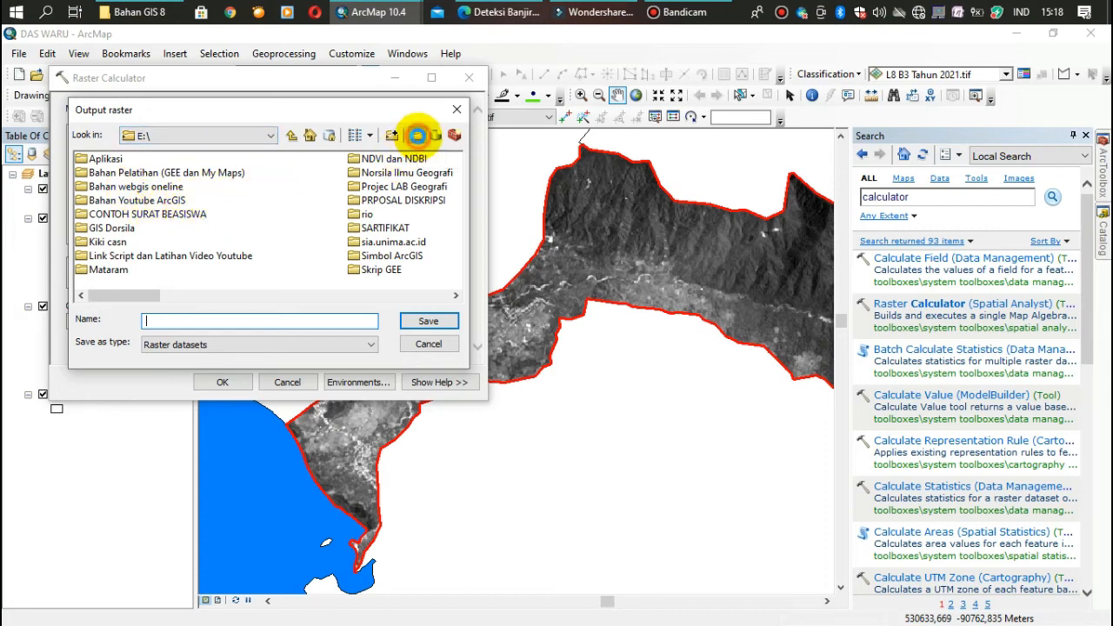
{"action": "key", "text": "BackSpace"}
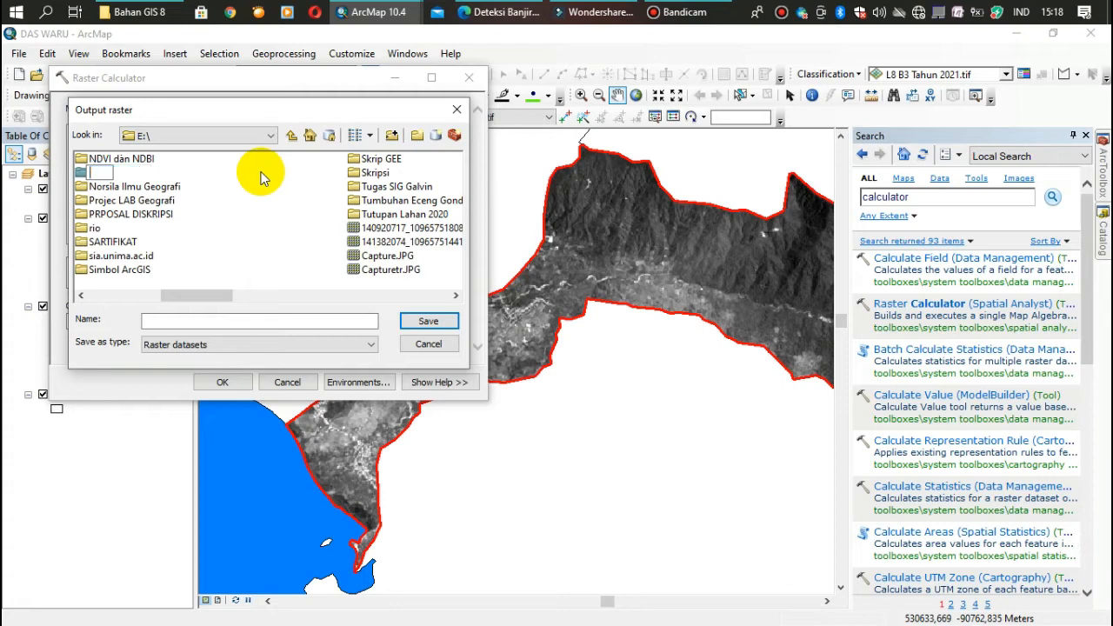
{"action": "type", "text": "N"}
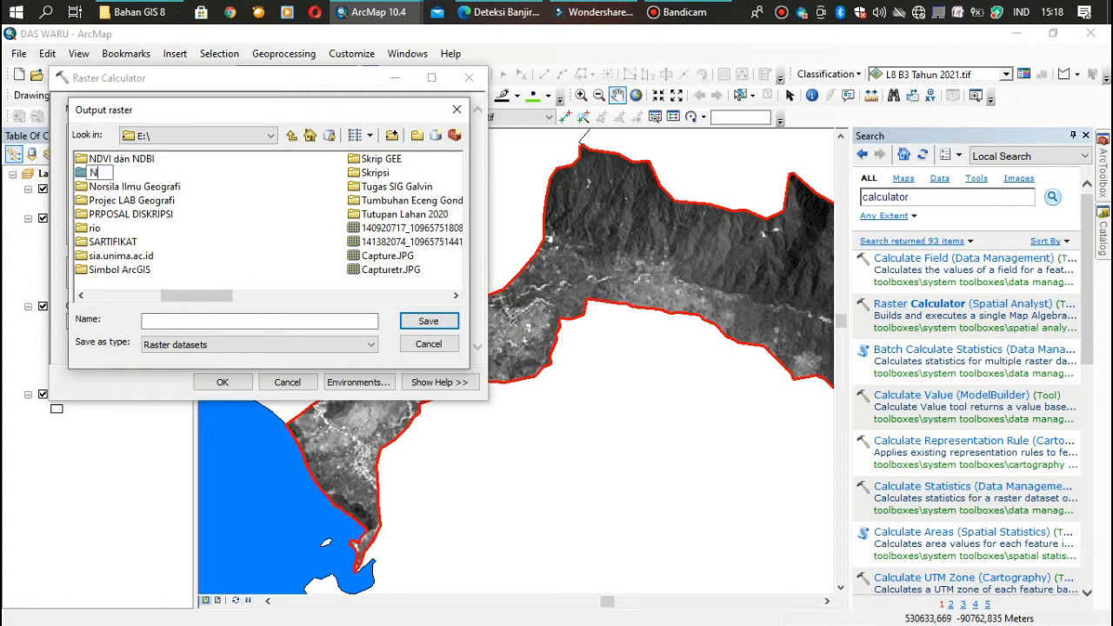
{"action": "type", "text": "DWI"}
{"action": "key", "text": "Return"}
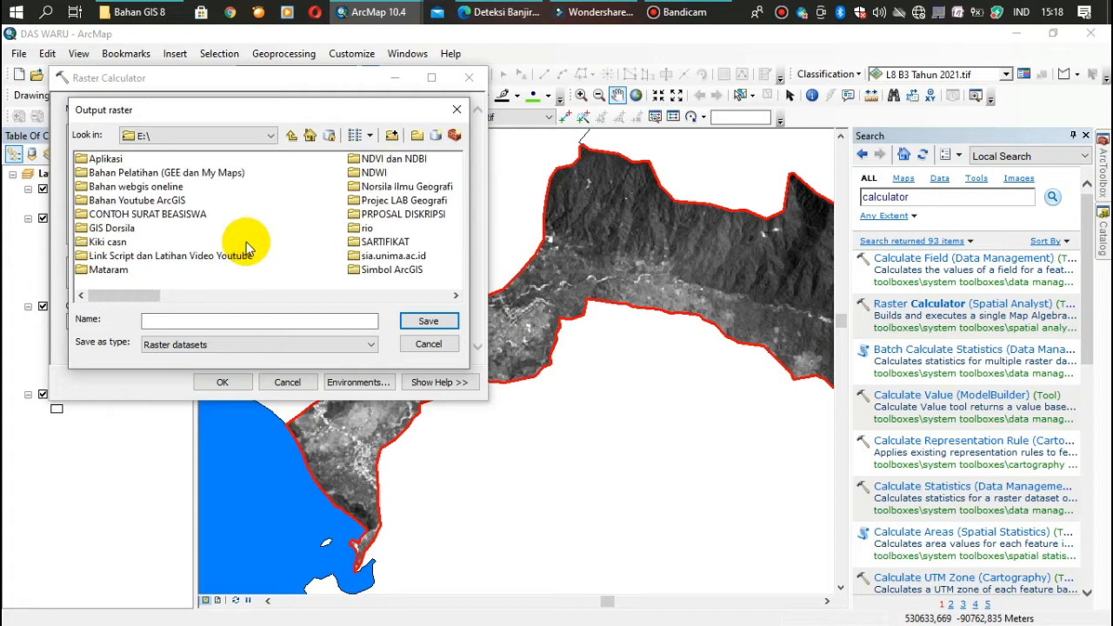
Set the output raster to Hasil_NDWI.tif in the NDWI folder and run the raster calculation
{"action": "double_click", "coordinate": [369, 174]}
{"action": "left_click", "coordinate": [197, 319]}
{"action": "type", "text": "Hasil_"}
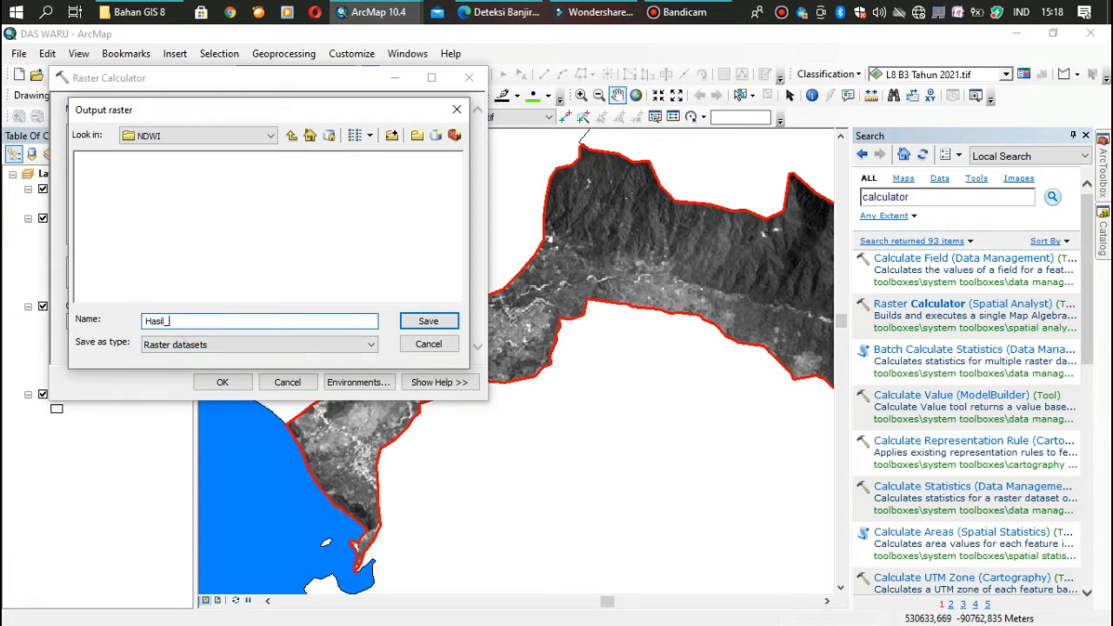
{"action": "type", "text": "NDWI.tif"}
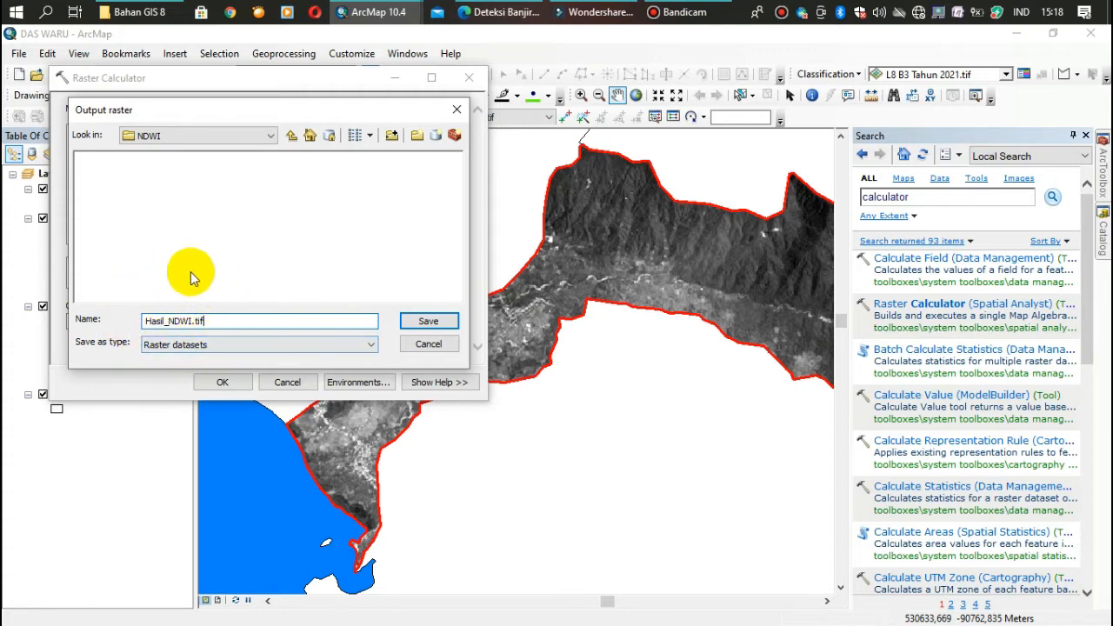
{"action": "left_click", "coordinate": [428, 322]}
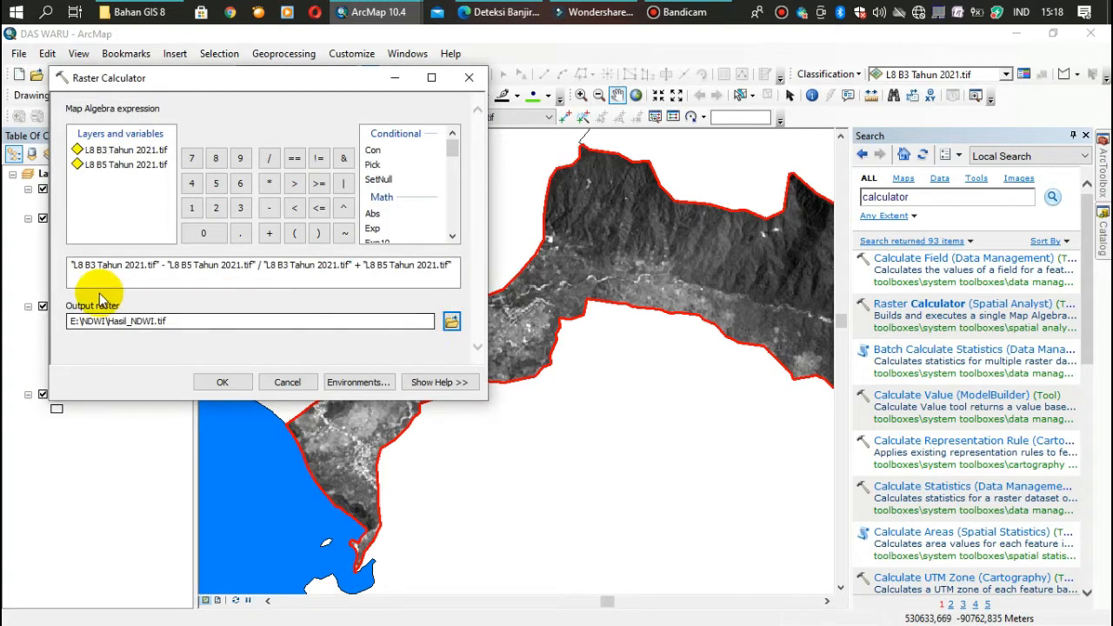
{"action": "left_click", "coordinate": [221, 383]}
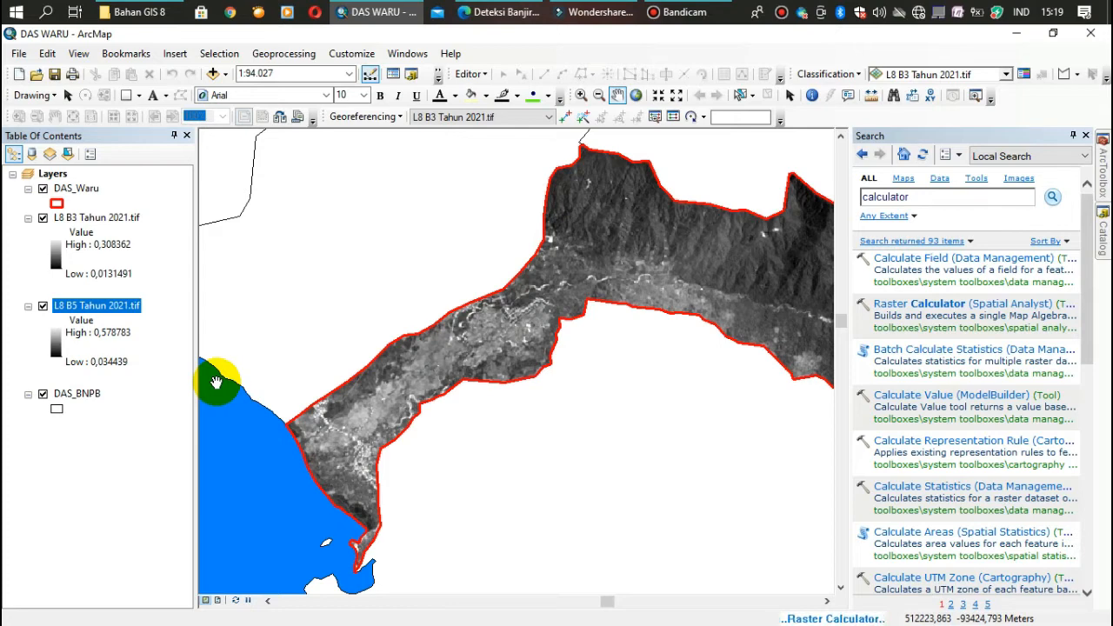
Auto-hide the Search window and turn off the display of the Hasil_NDWI.tif layer
{"action": "left_click", "coordinate": [1074, 136]}
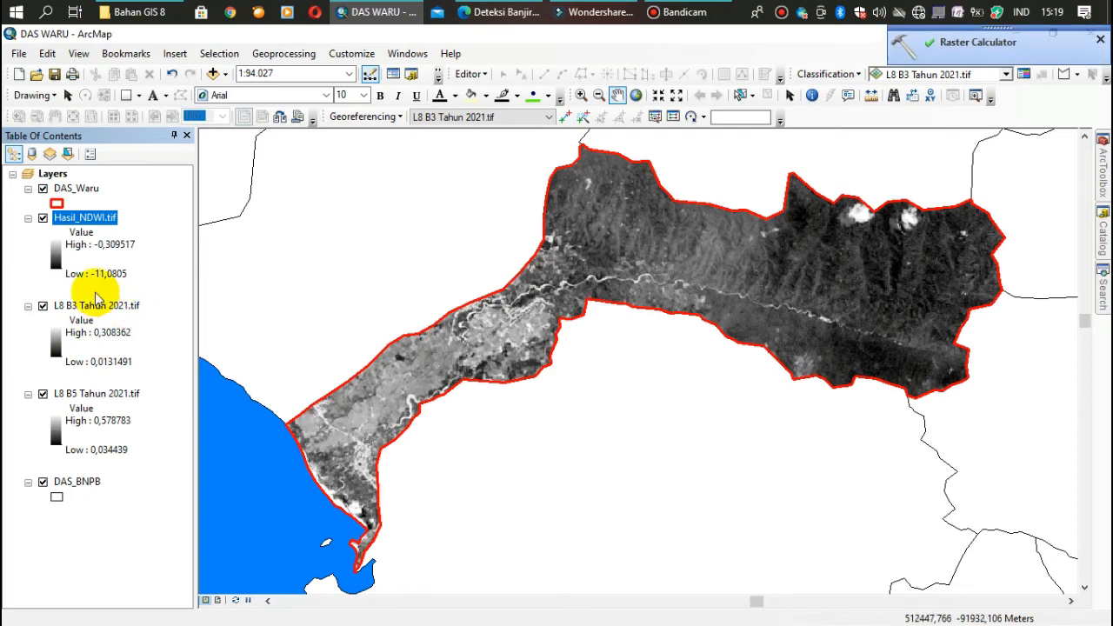
{"action": "left_click", "coordinate": [42, 218]}
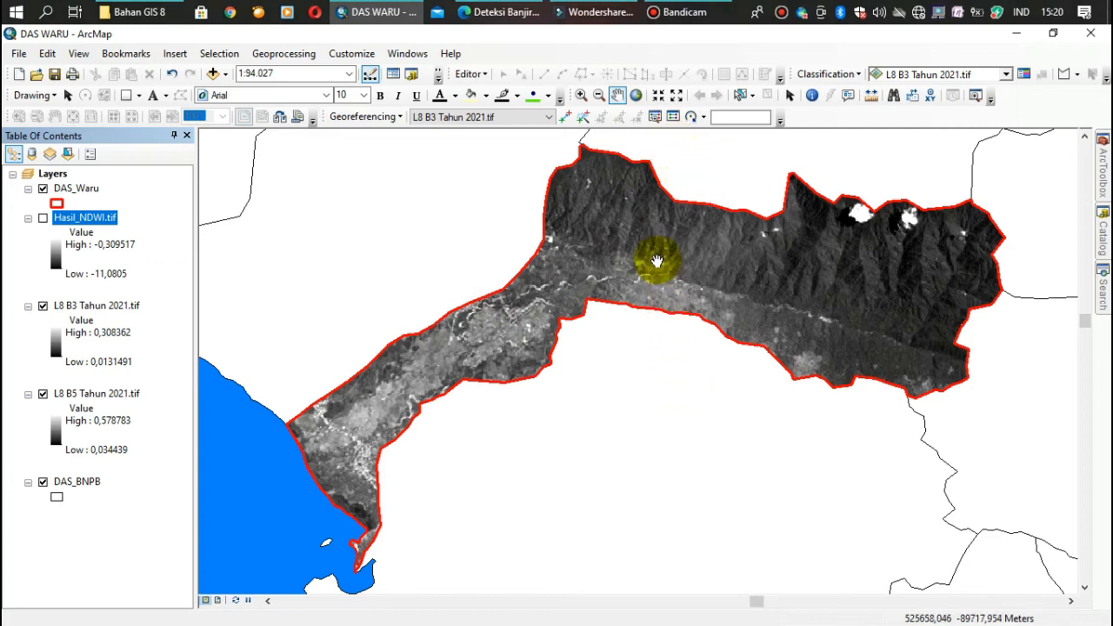
{"action": "left_click", "coordinate": [682, 13]}
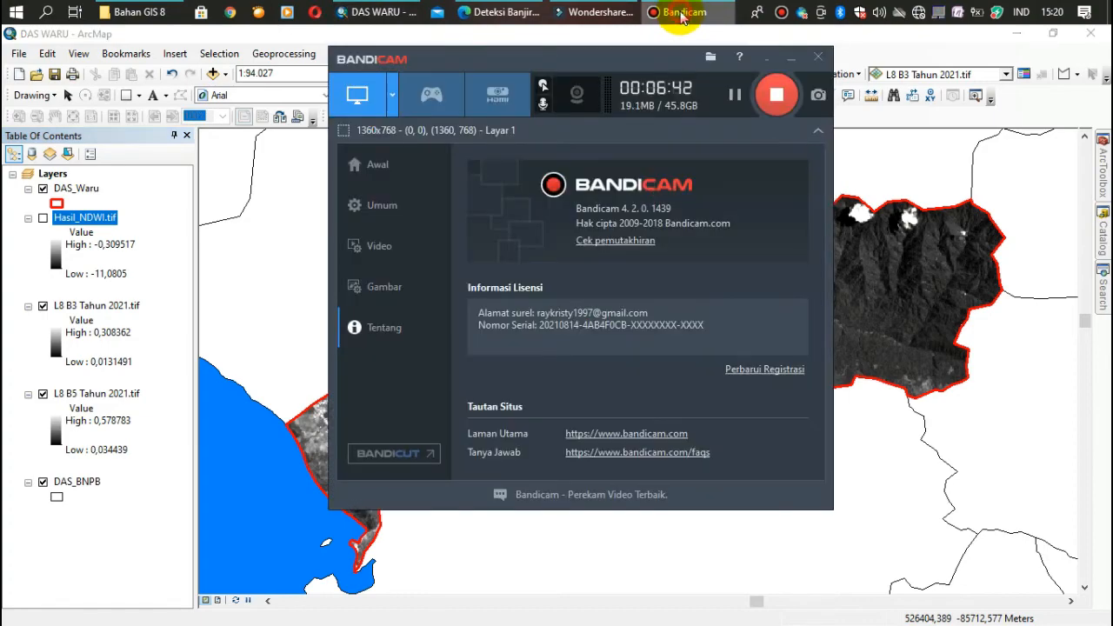
{"action": "left_click", "coordinate": [683, 13]}
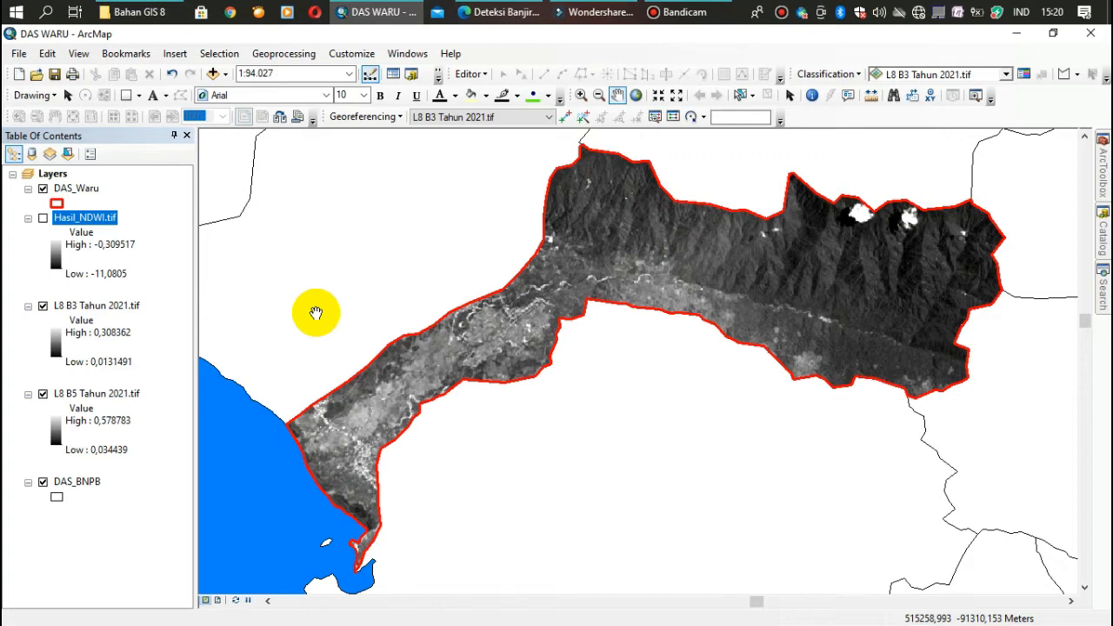
Turn on the Hasil_NDWI.tif layer and symbolize it as Classified with 7 classes
{"action": "left_click", "coordinate": [42, 218]}
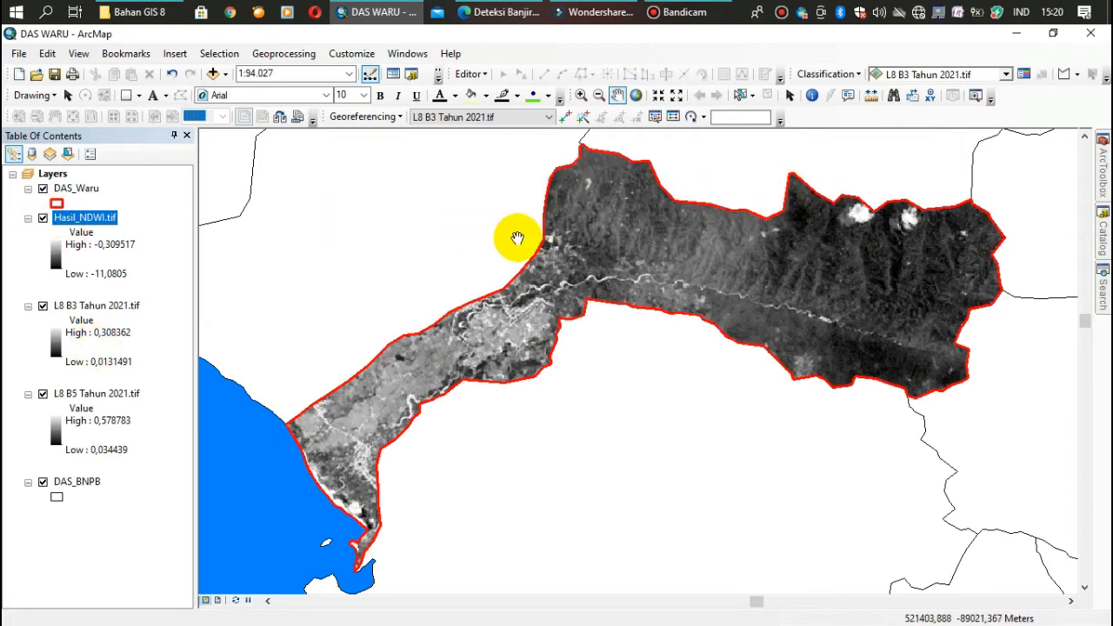
{"action": "right_click", "coordinate": [80, 223]}
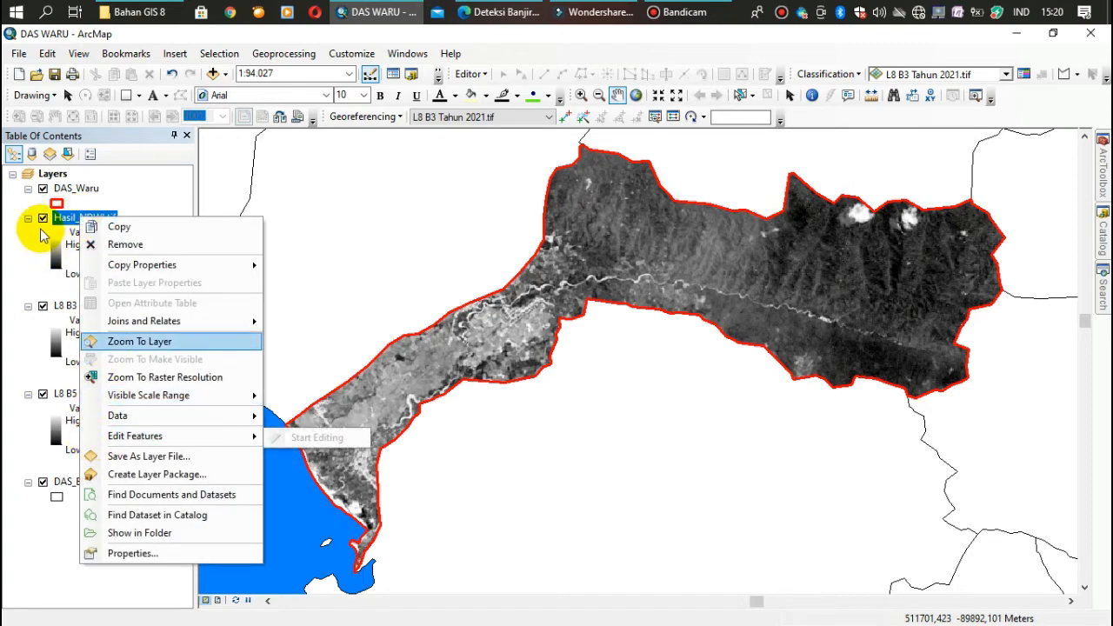
{"action": "right_click", "coordinate": [61, 217]}
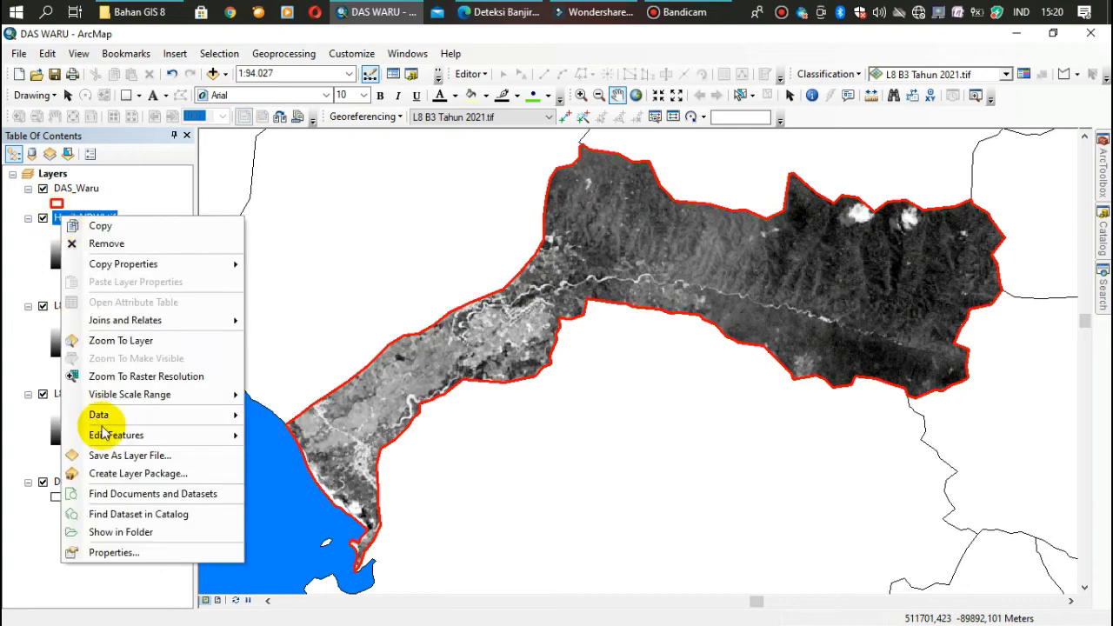
{"action": "left_click", "coordinate": [124, 551]}
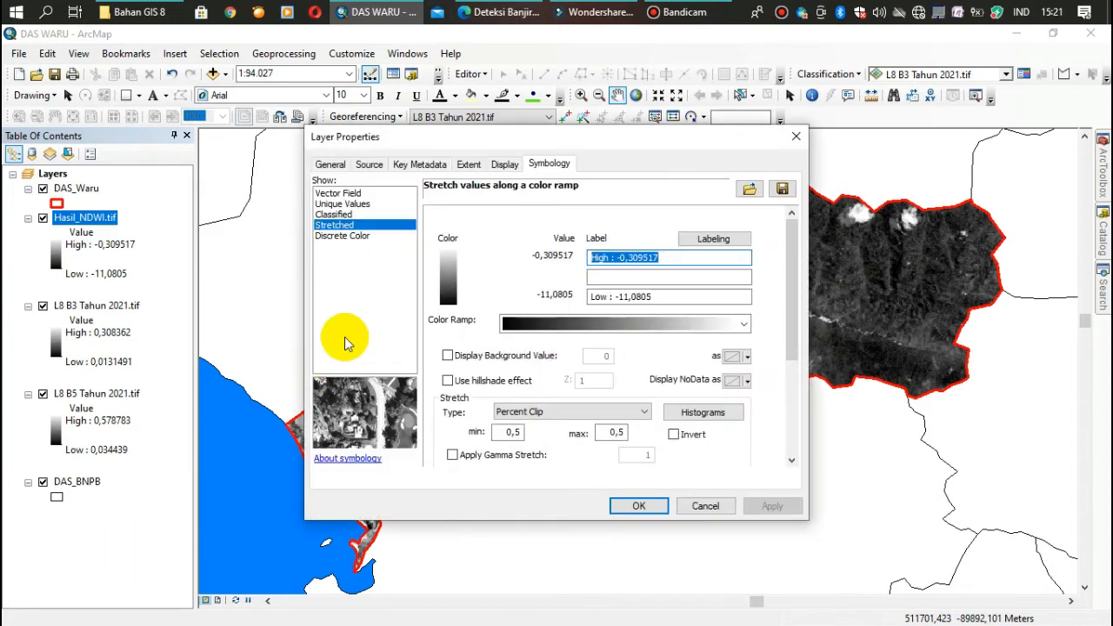
{"action": "left_click", "coordinate": [339, 214]}
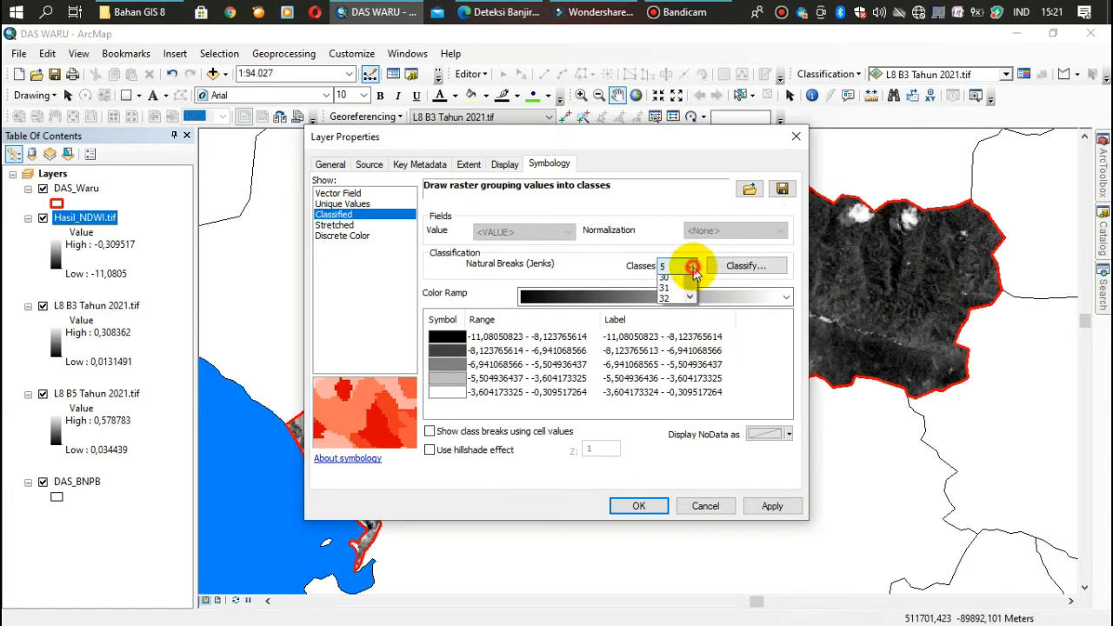
{"action": "left_click", "coordinate": [690, 266]}
{"action": "left_click", "coordinate": [690, 282]}
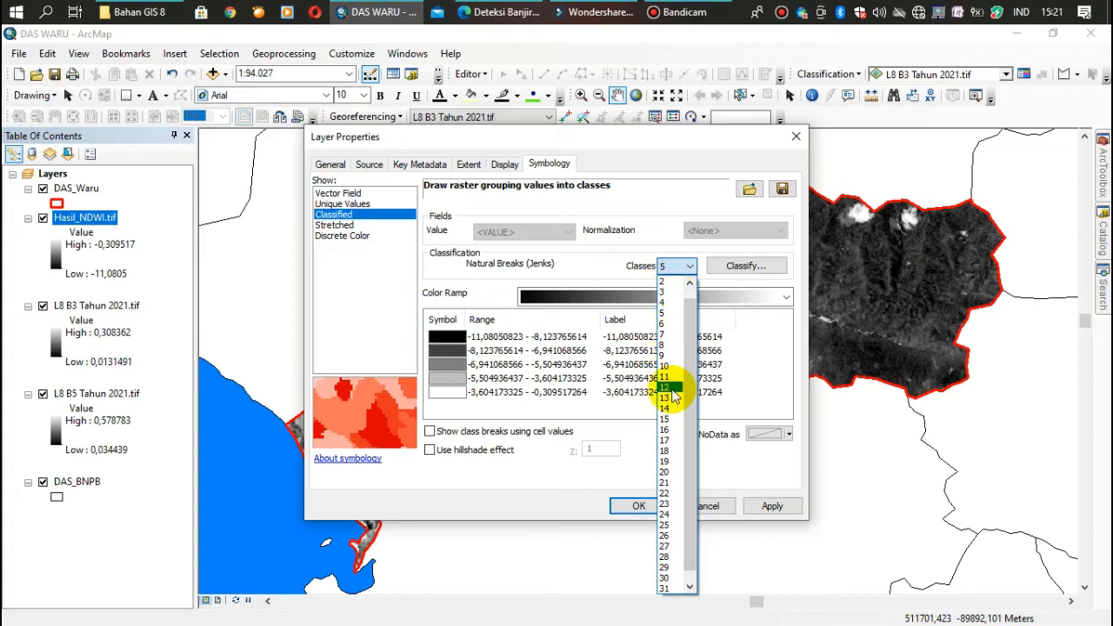
{"action": "left_click", "coordinate": [664, 335]}
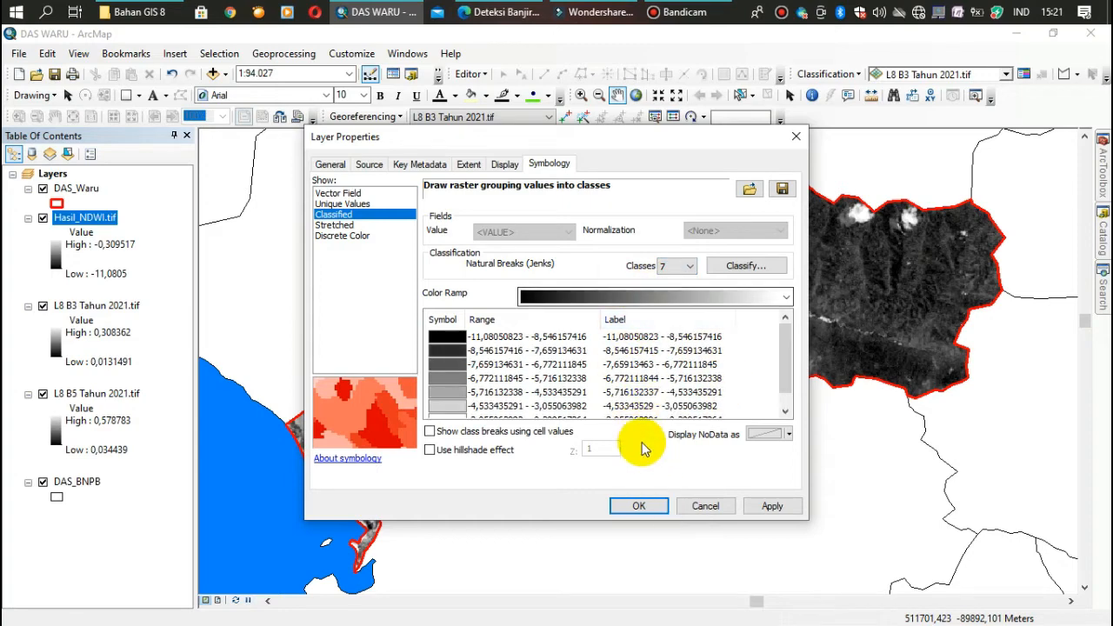
{"action": "left_click", "coordinate": [635, 505]}
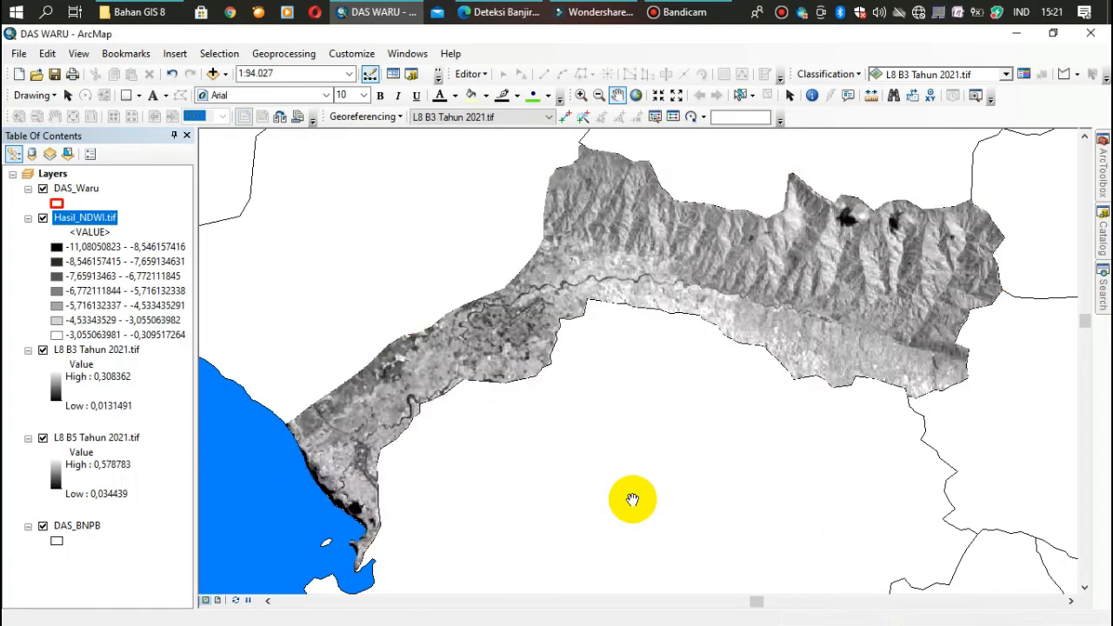
Apply the orange-yellow-green-dark blue color ramp to the classified Hasil_NDWI.tif layer
{"action": "left_click", "coordinate": [102, 220]}
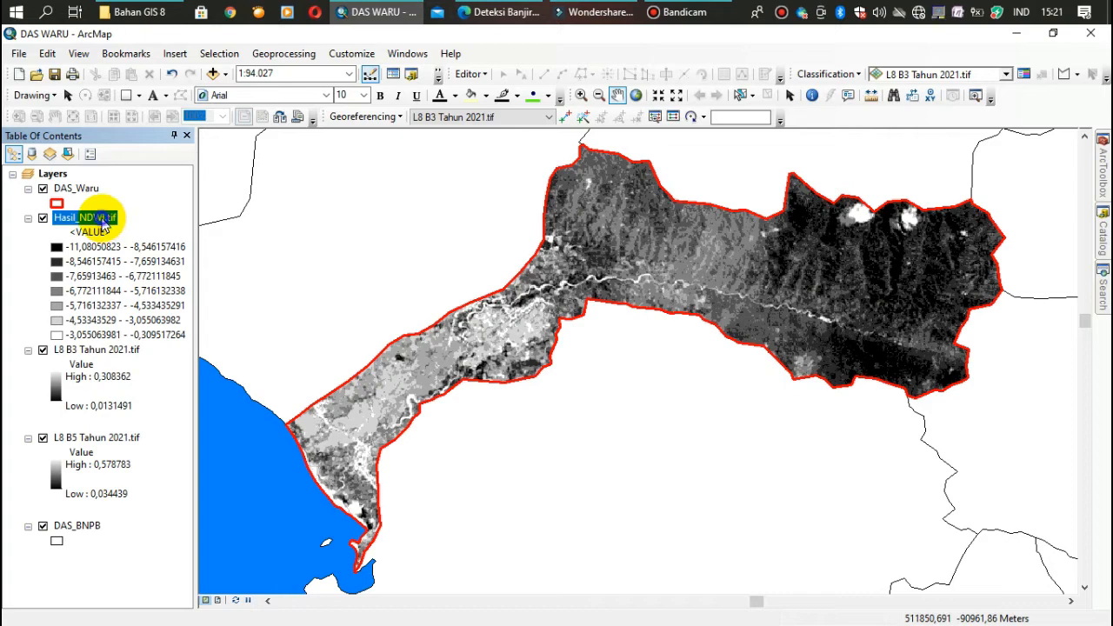
{"action": "right_click", "coordinate": [101, 221]}
{"action": "left_click", "coordinate": [162, 559]}
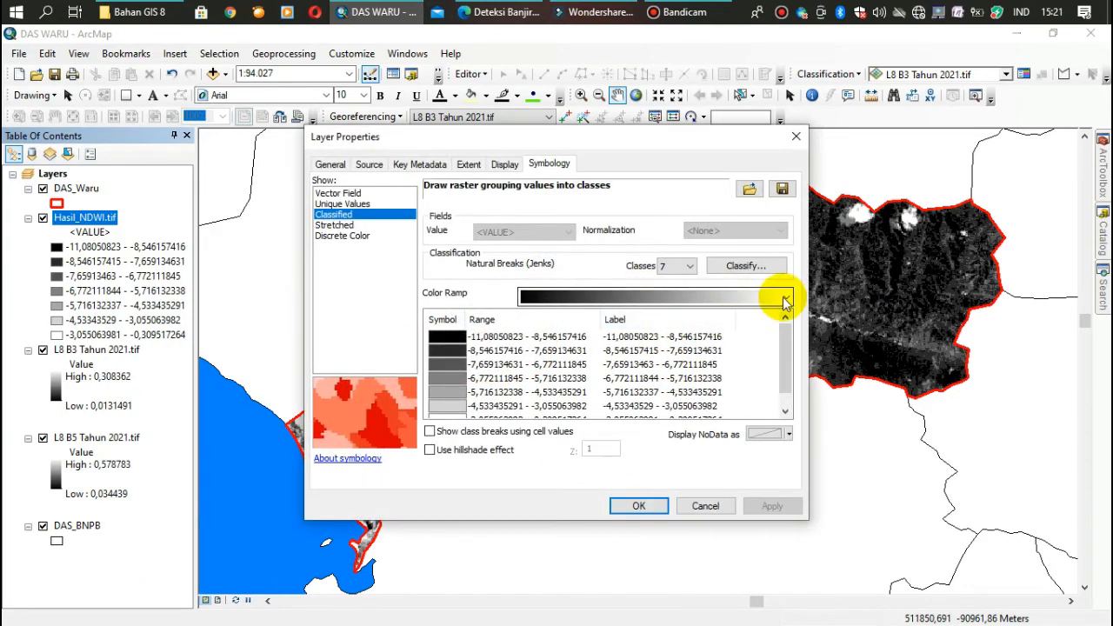
{"action": "left_click", "coordinate": [788, 296]}
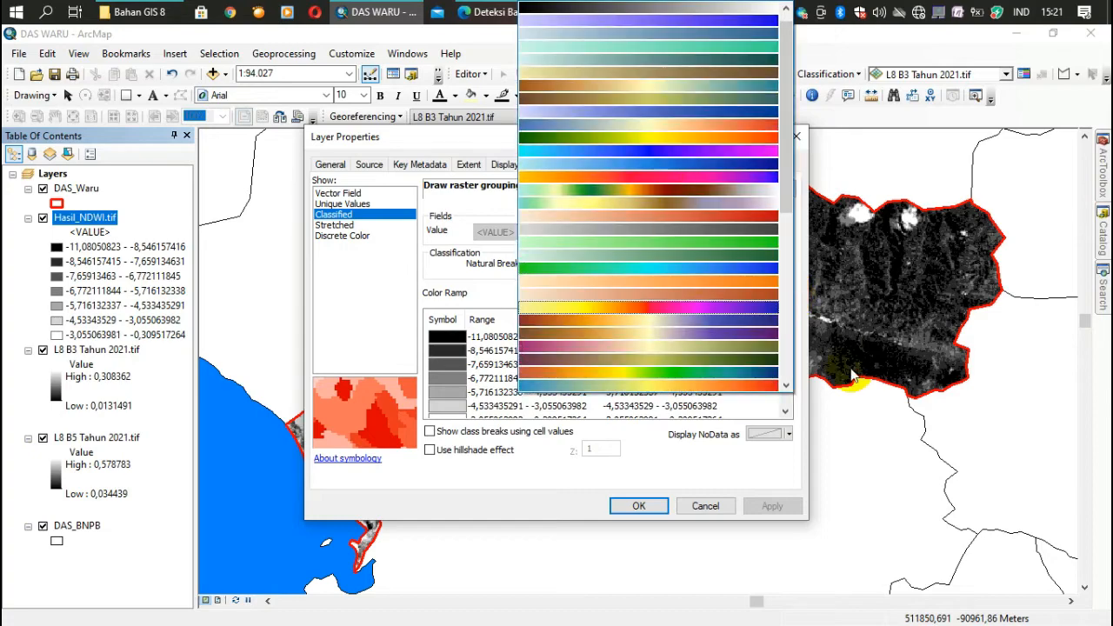
{"action": "left_click", "coordinate": [632, 367]}
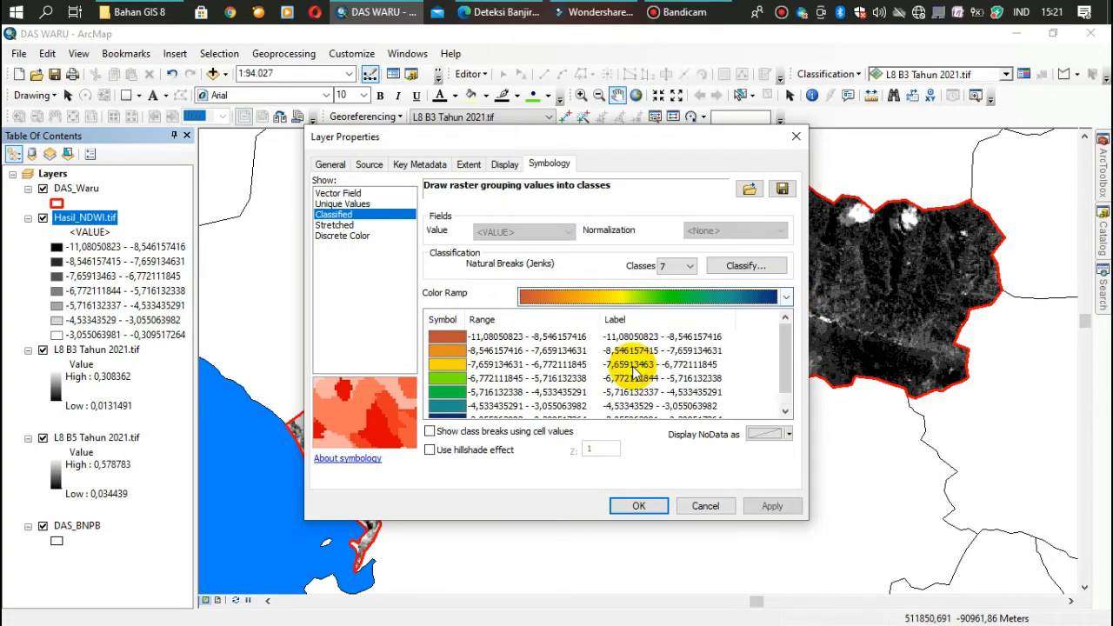
{"action": "left_click", "coordinate": [634, 508]}
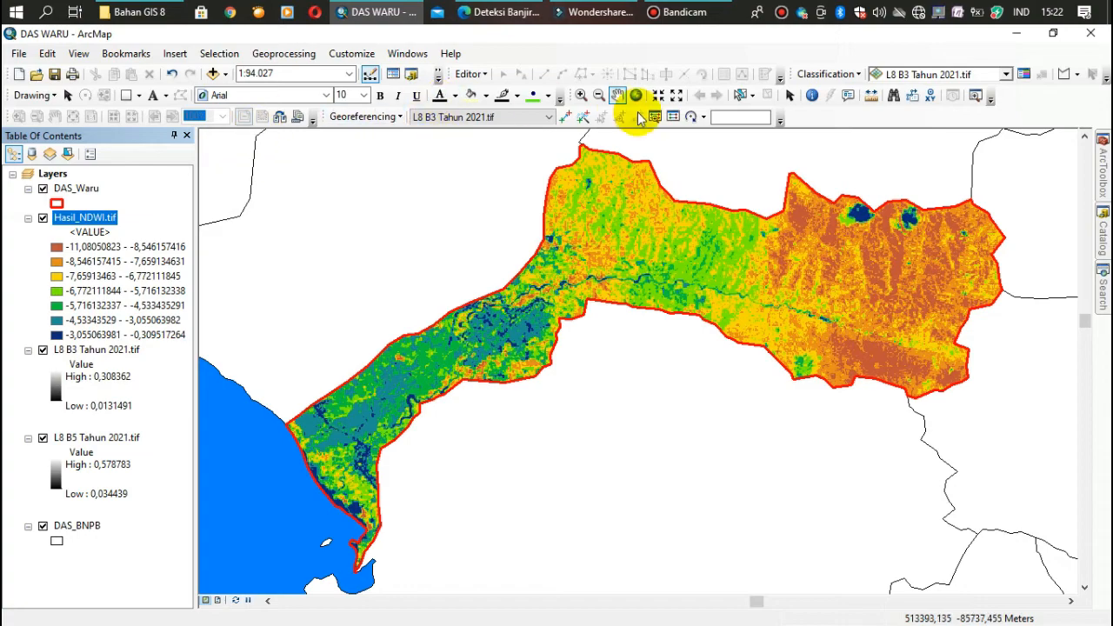
Set the number of classes in the Hasil_NDWI.tif symbology to 8
{"action": "left_click", "coordinate": [581, 95]}
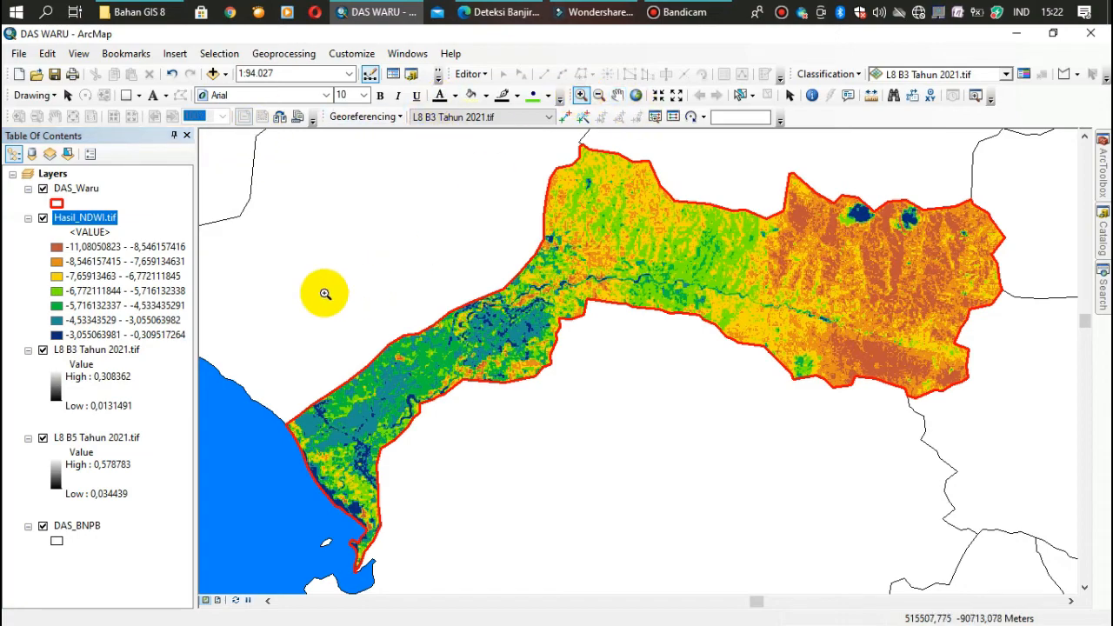
{"action": "scroll", "coordinate": [373, 263], "scroll_direction": "up", "scroll_amount": 1}
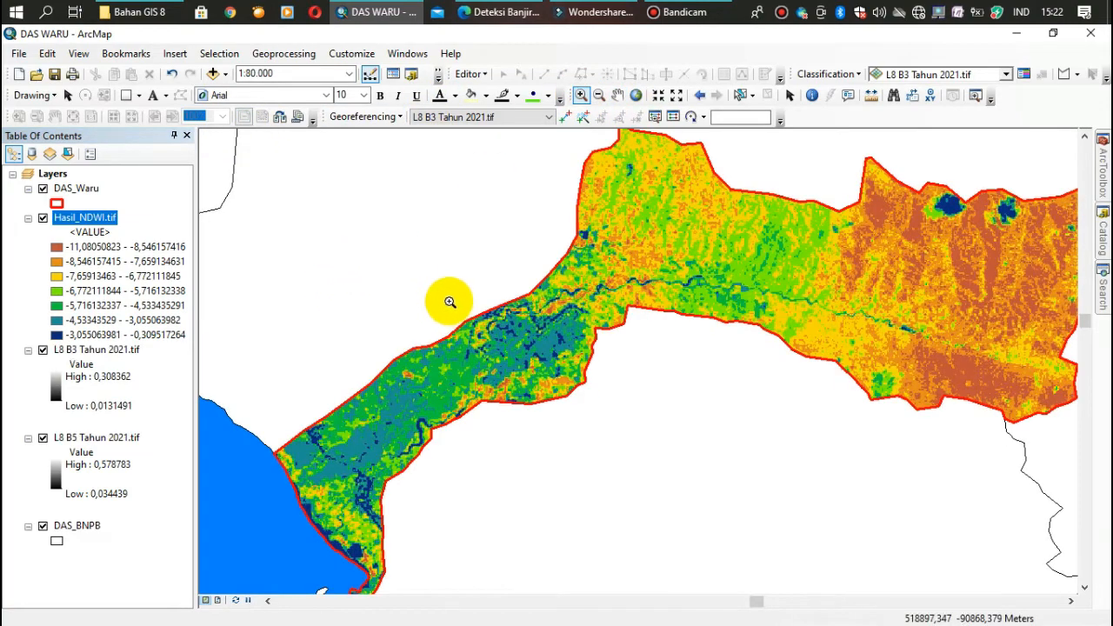
{"action": "scroll", "coordinate": [448, 300], "scroll_direction": "up", "scroll_amount": 1}
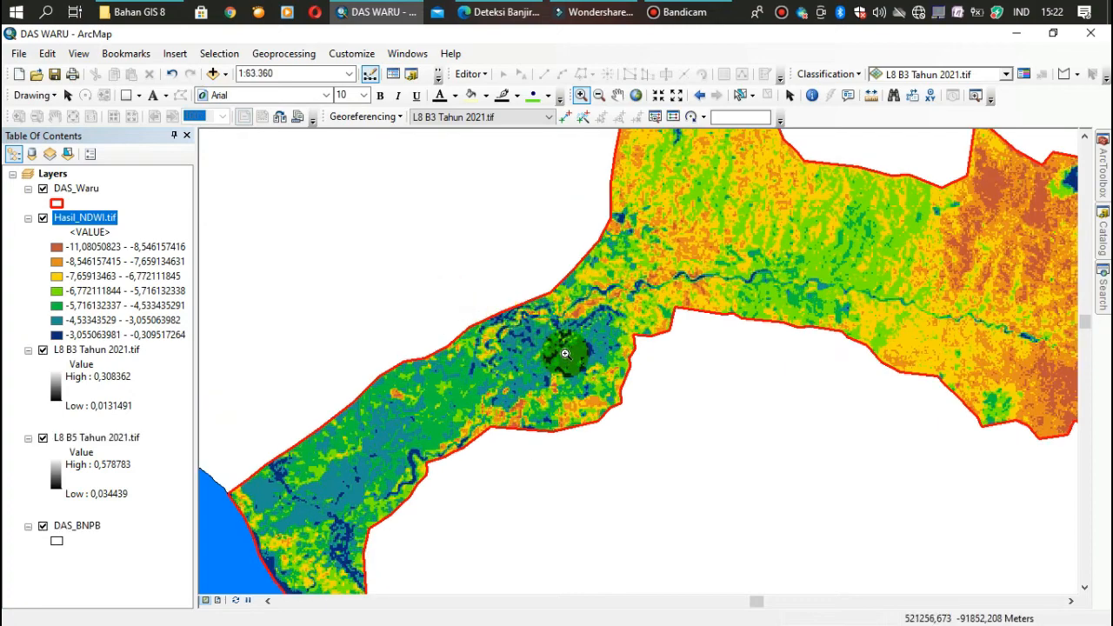
{"action": "left_click_drag", "start_coordinate": [408, 289], "coordinate": [729, 466]}
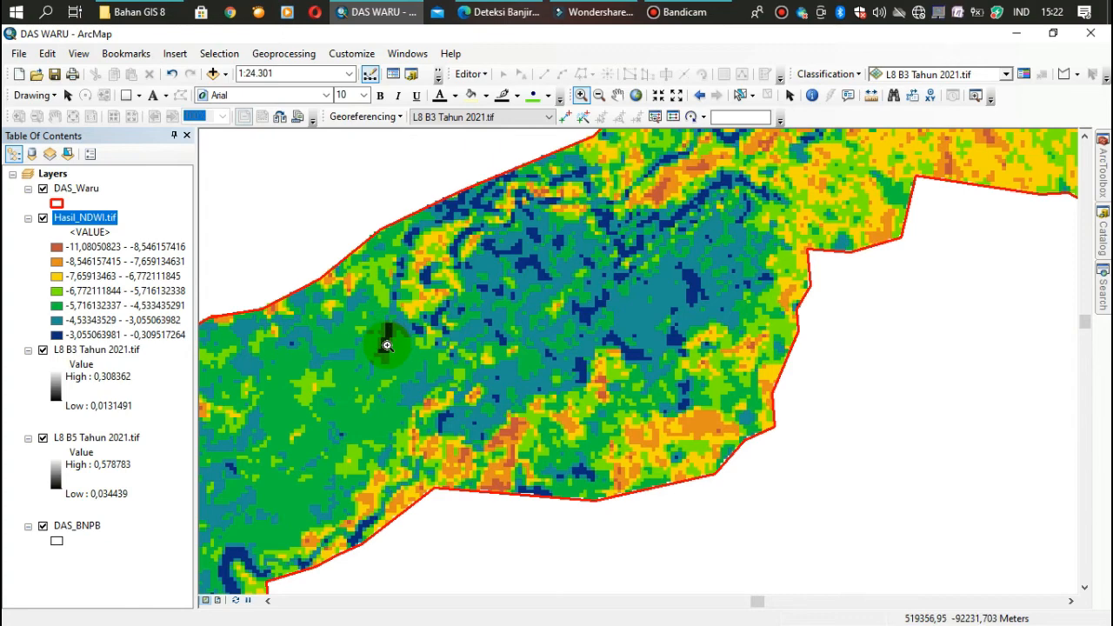
{"action": "left_click", "coordinate": [59, 248]}
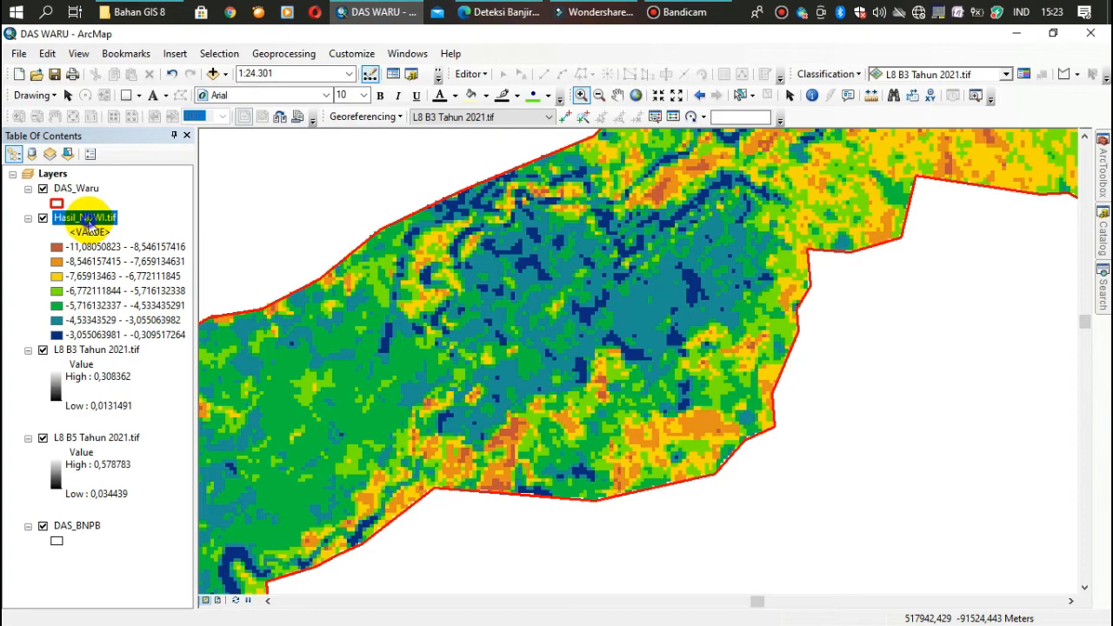
{"action": "right_click", "coordinate": [90, 225]}
{"action": "left_click", "coordinate": [146, 557]}
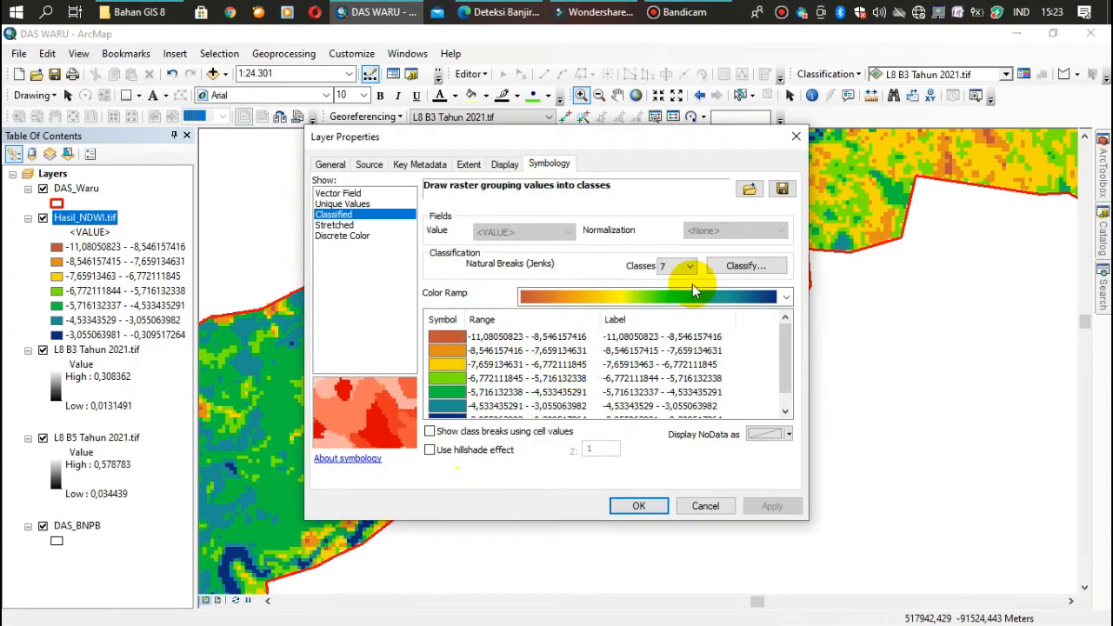
{"action": "left_click", "coordinate": [689, 266]}
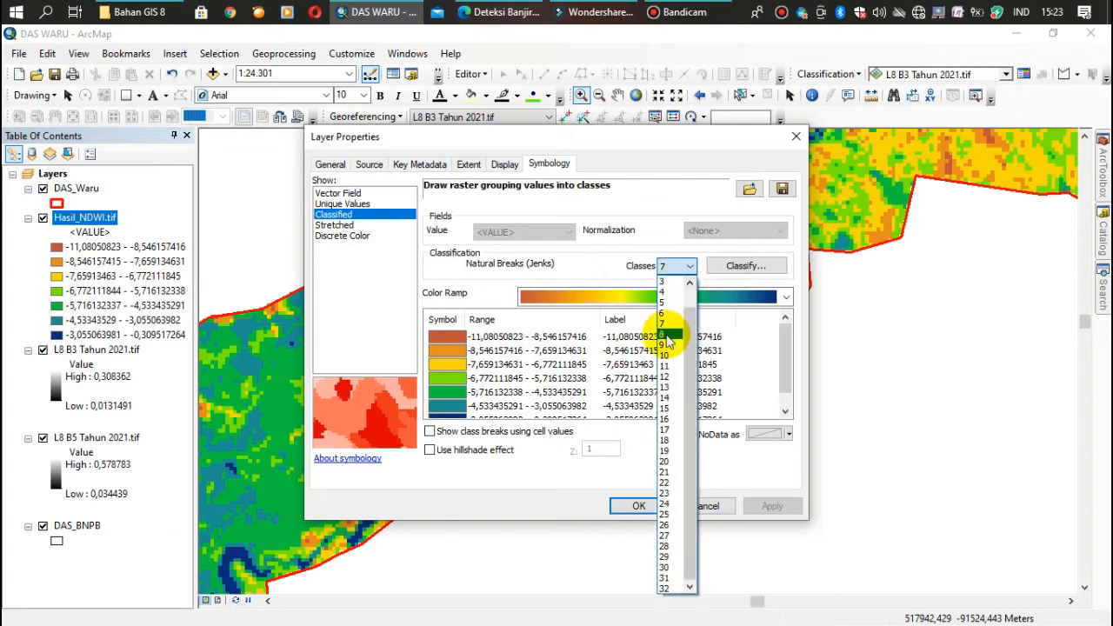
{"action": "left_click", "coordinate": [667, 339]}
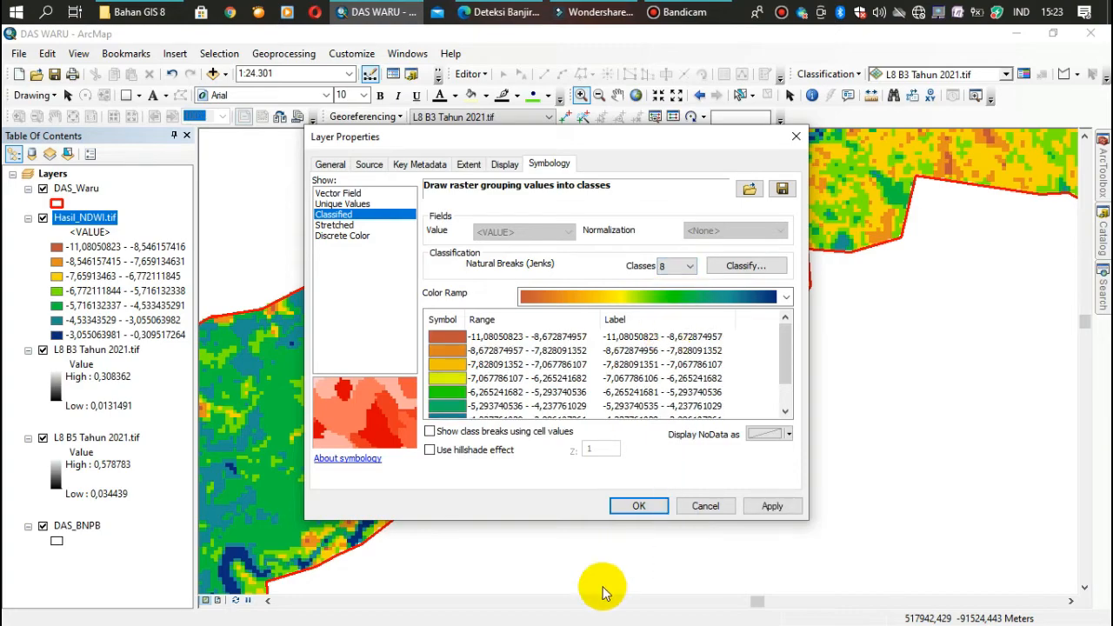
{"action": "left_click", "coordinate": [639, 506]}
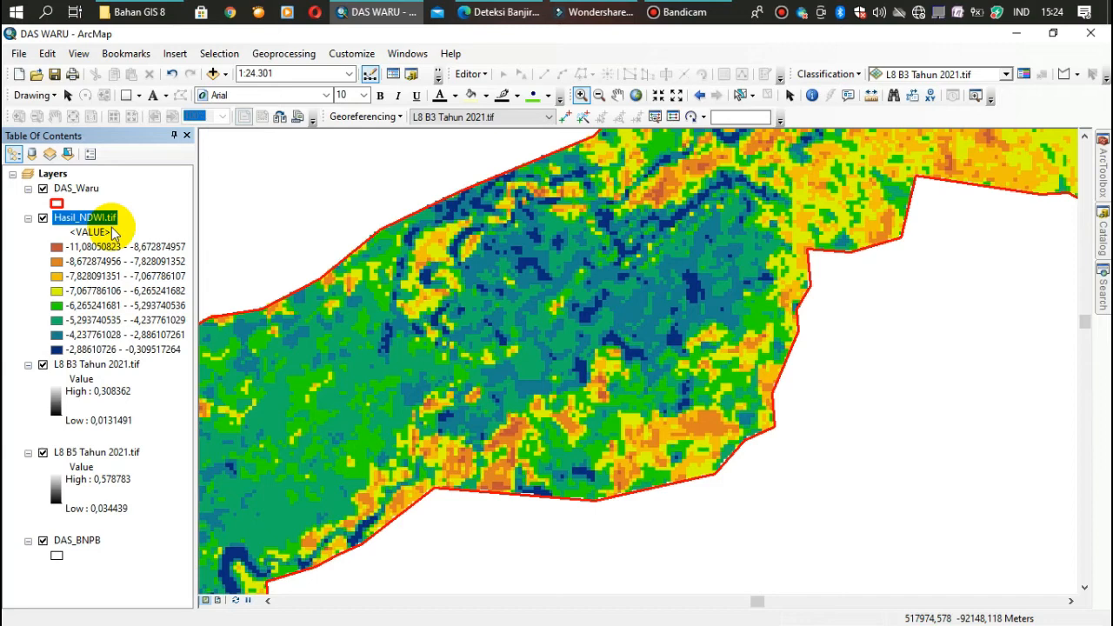
Examine the classified NDWI raster at several scales, from individual pixels to the whole watershed and its surroundings
{"action": "left_click", "coordinate": [598, 95]}
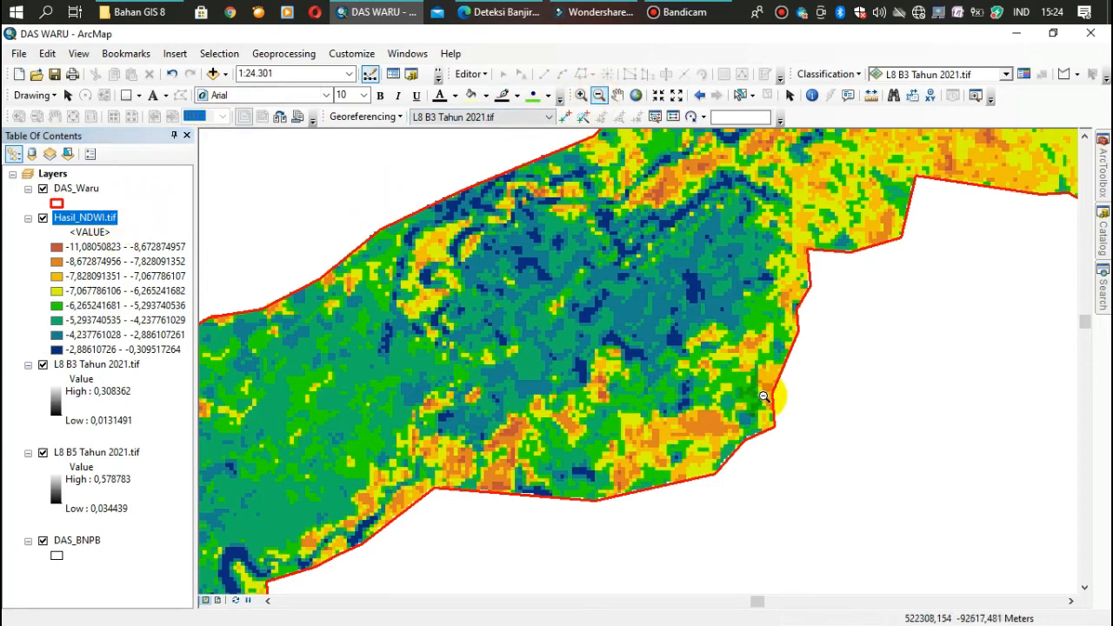
{"action": "left_click_drag", "start_coordinate": [315, 153], "coordinate": [833, 508]}
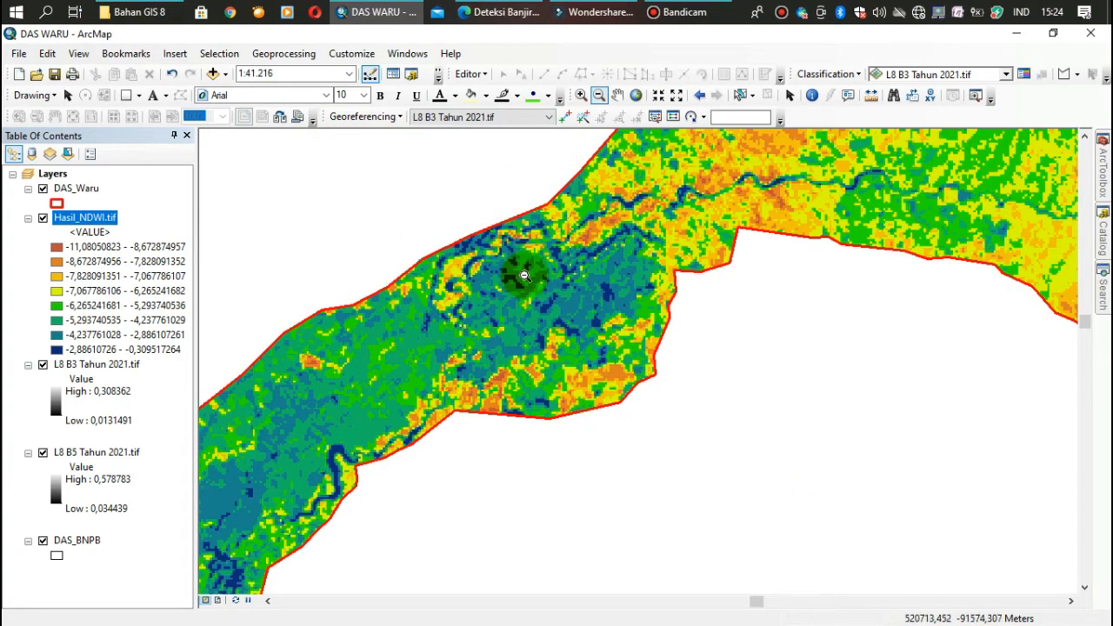
{"action": "left_click_drag", "start_coordinate": [369, 176], "coordinate": [818, 423]}
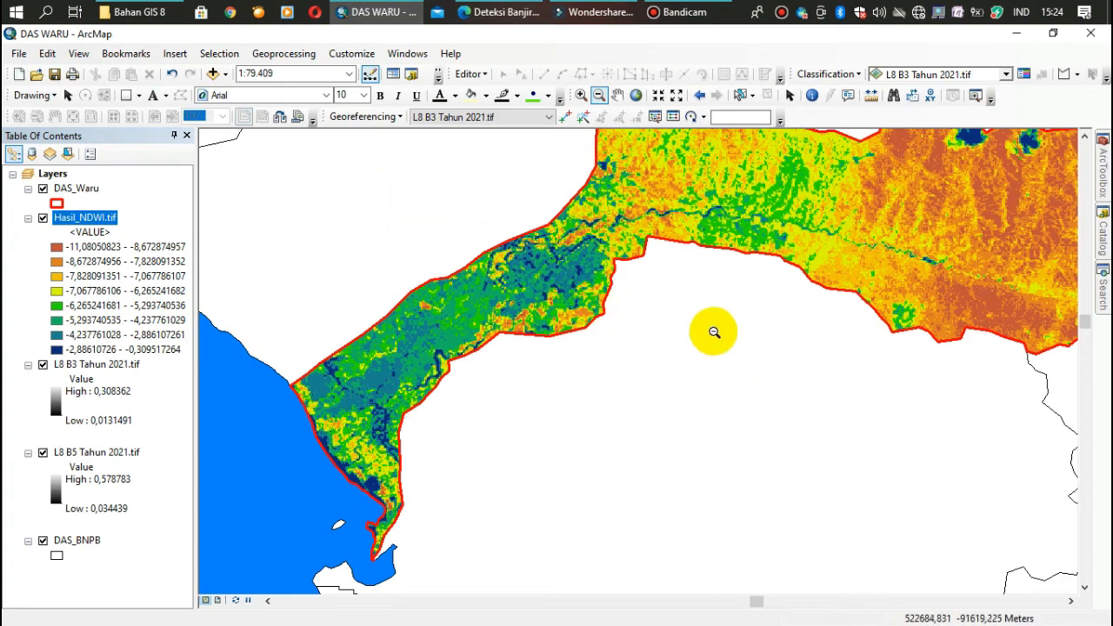
{"action": "left_click_drag", "start_coordinate": [498, 272], "coordinate": [613, 331]}
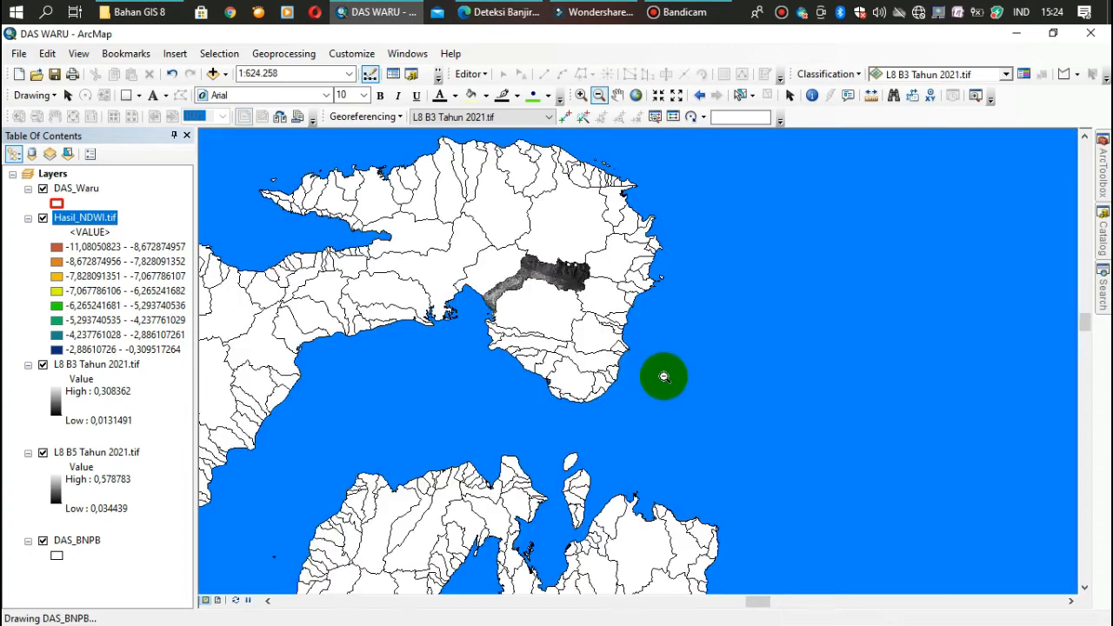
{"action": "left_click", "coordinate": [579, 95]}
{"action": "left_click_drag", "start_coordinate": [452, 249], "coordinate": [610, 326]}
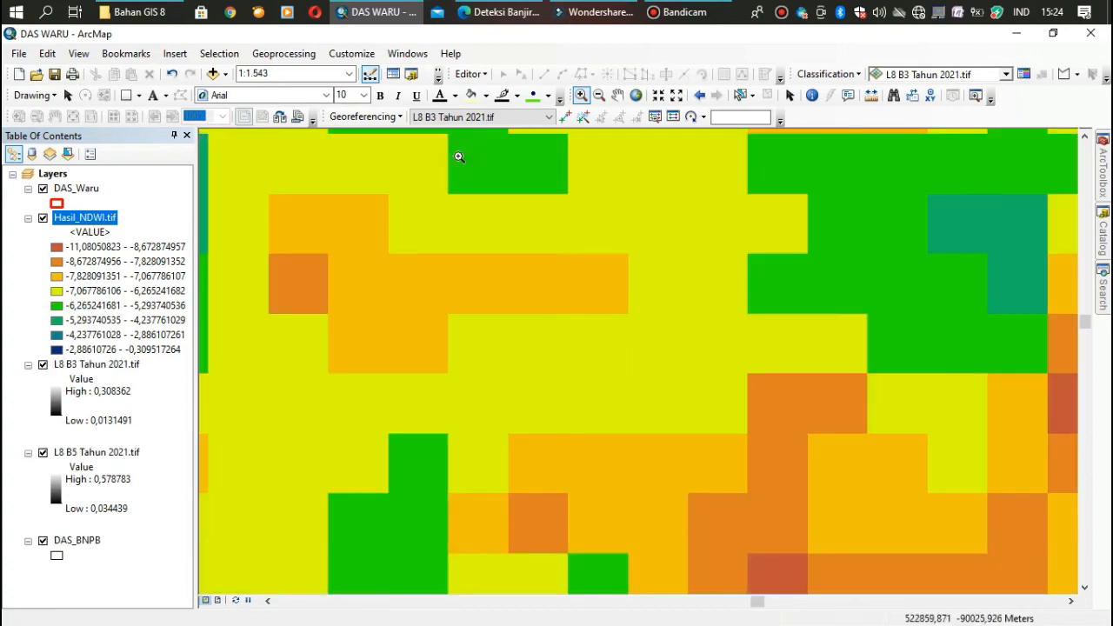
{"action": "left_click", "coordinate": [600, 95]}
{"action": "left_click_drag", "start_coordinate": [441, 280], "coordinate": [651, 405]}
{"action": "left_click_drag", "start_coordinate": [487, 244], "coordinate": [786, 452]}
{"action": "left_click_drag", "start_coordinate": [528, 314], "coordinate": [811, 498]}
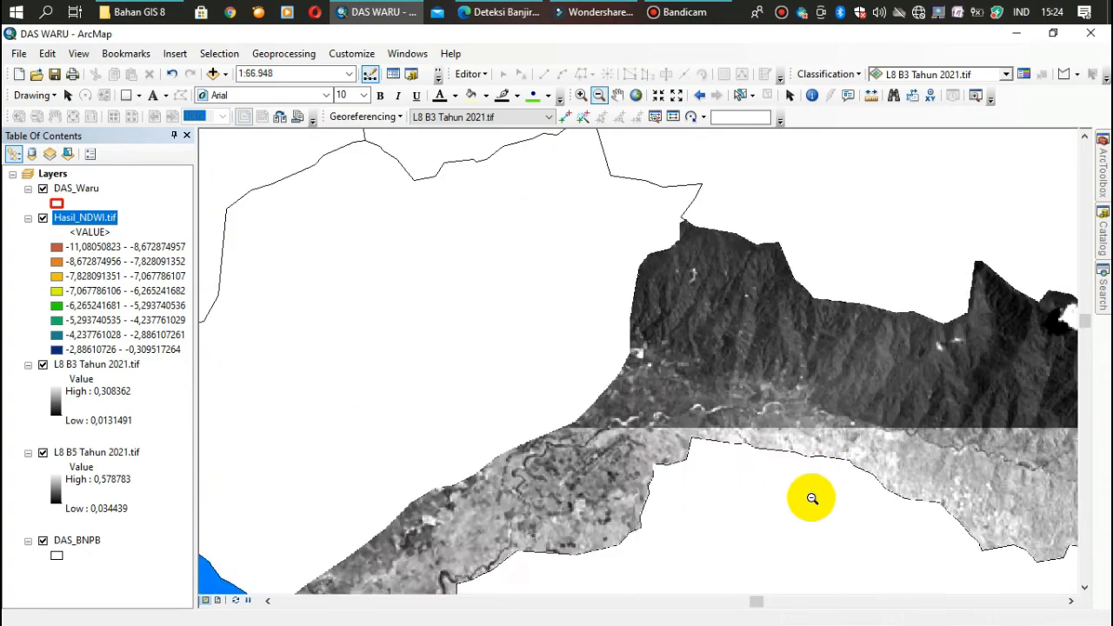
{"action": "left_click_drag", "start_coordinate": [542, 367], "coordinate": [853, 567]}
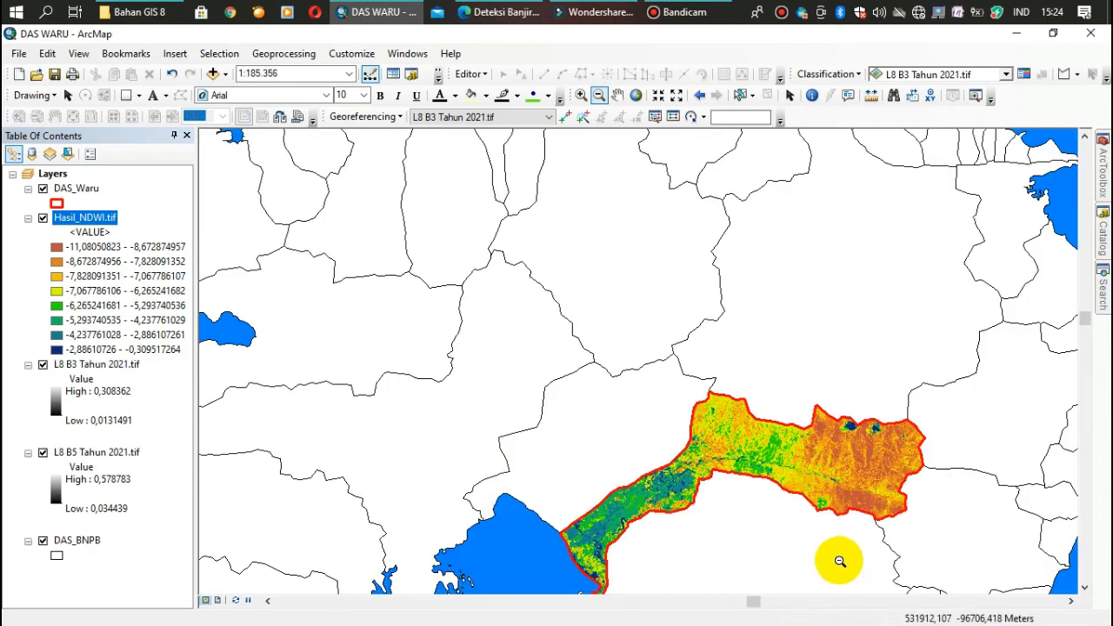
Center the DAS Waru watershed and enlarge it to fill the map view at a scale of about 1:97.066
{"action": "left_click", "coordinate": [619, 97]}
{"action": "left_click_drag", "start_coordinate": [579, 368], "coordinate": [455, 281]}
{"action": "left_click_drag", "start_coordinate": [273, 192], "coordinate": [457, 277]}
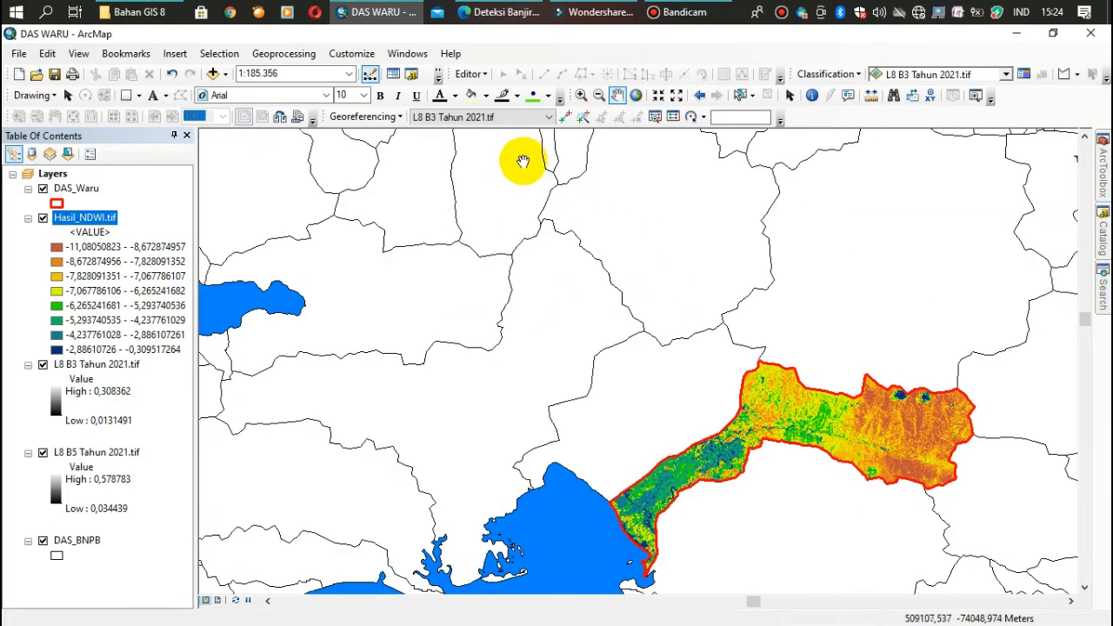
{"action": "left_click_drag", "start_coordinate": [631, 391], "coordinate": [427, 234]}
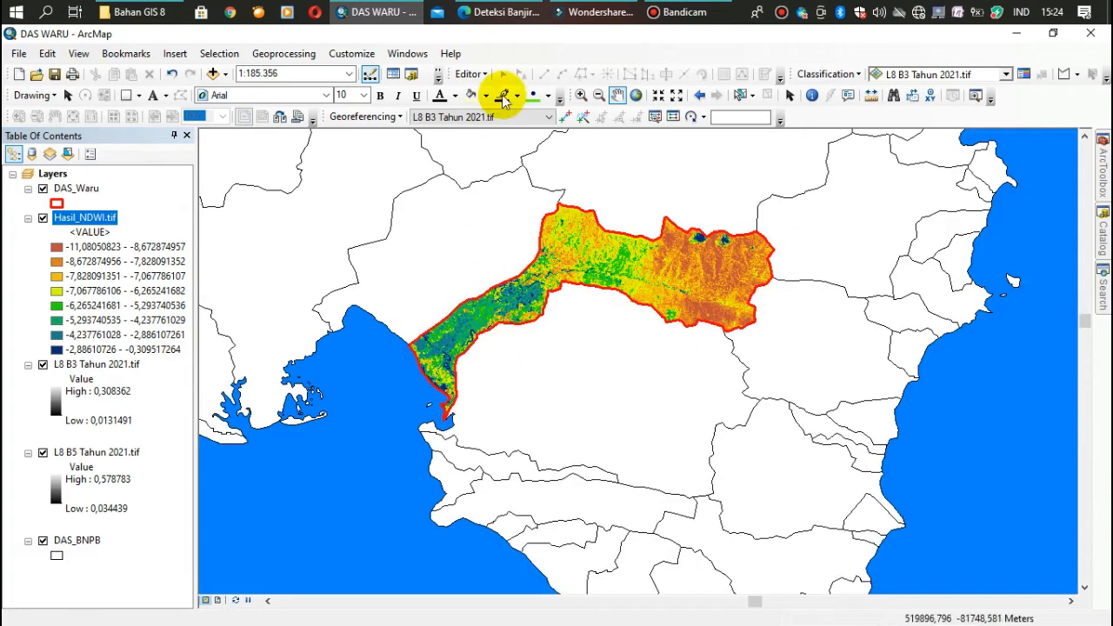
{"action": "left_click", "coordinate": [580, 95]}
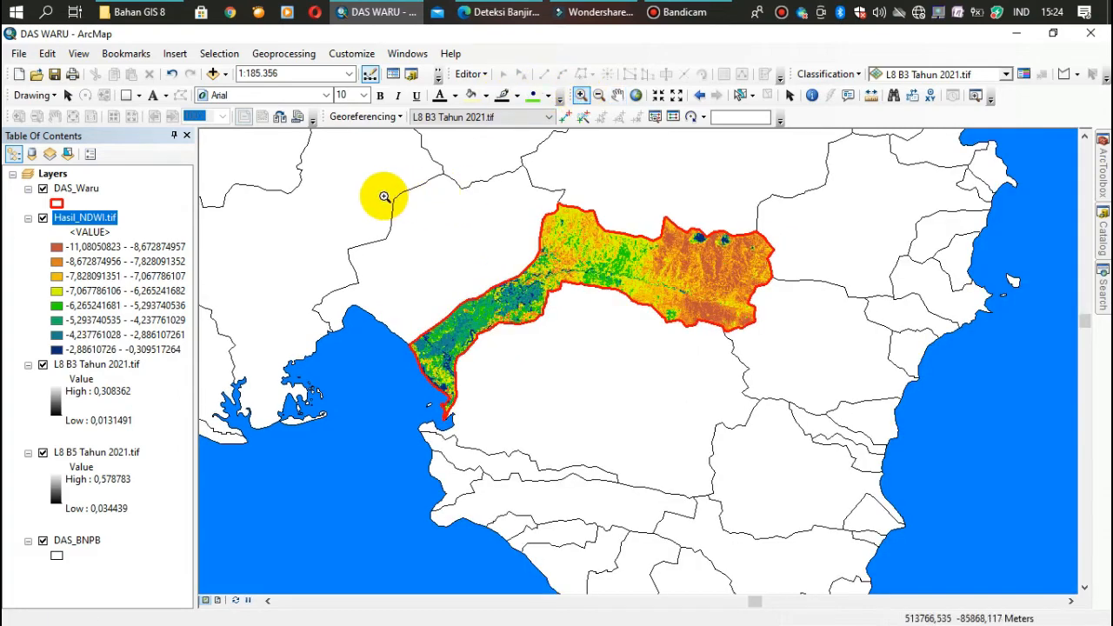
{"action": "left_click", "coordinate": [589, 259]}
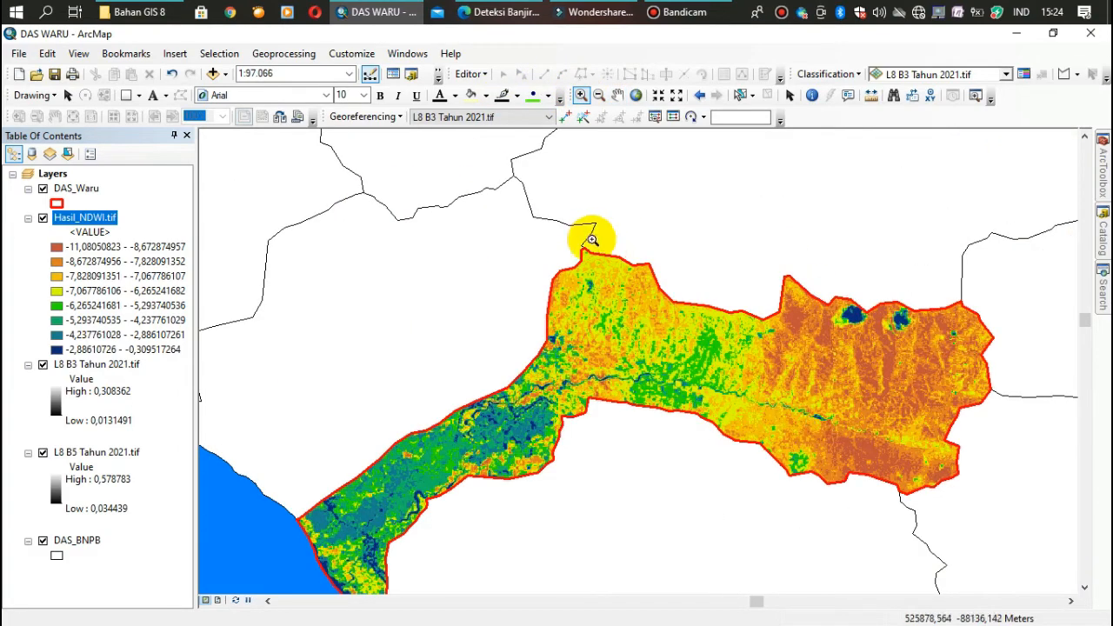
{"action": "left_click", "coordinate": [615, 97]}
{"action": "left_click_drag", "start_coordinate": [529, 199], "coordinate": [539, 102]}
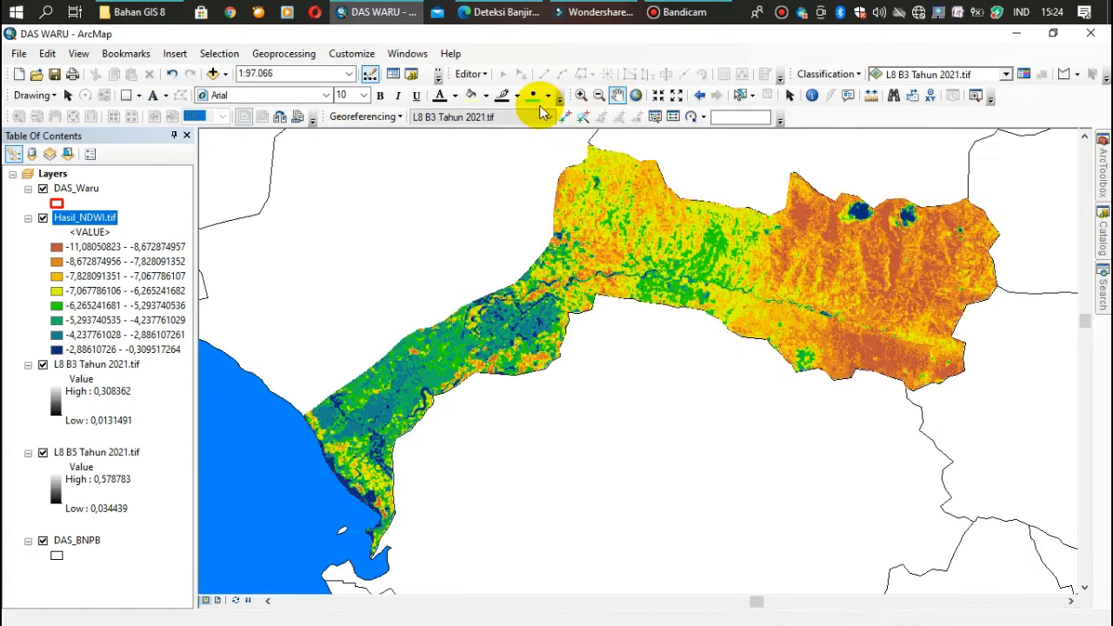
{"action": "left_click_drag", "start_coordinate": [472, 192], "coordinate": [466, 198]}
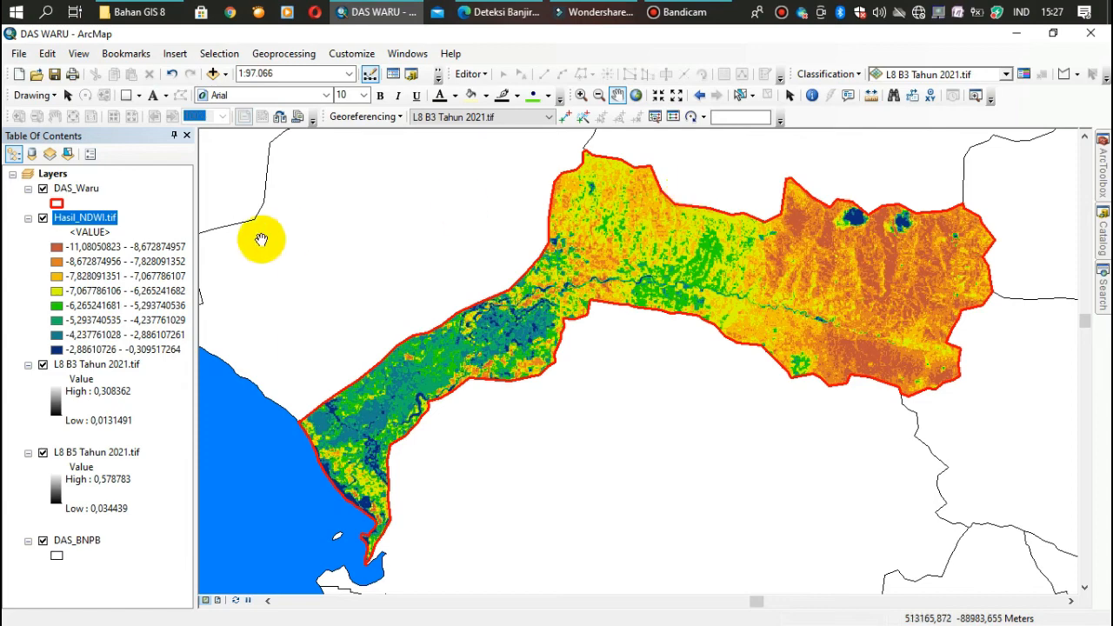
Change the outline color of the DAS_Waru boundary to black
{"action": "left_click", "coordinate": [58, 204]}
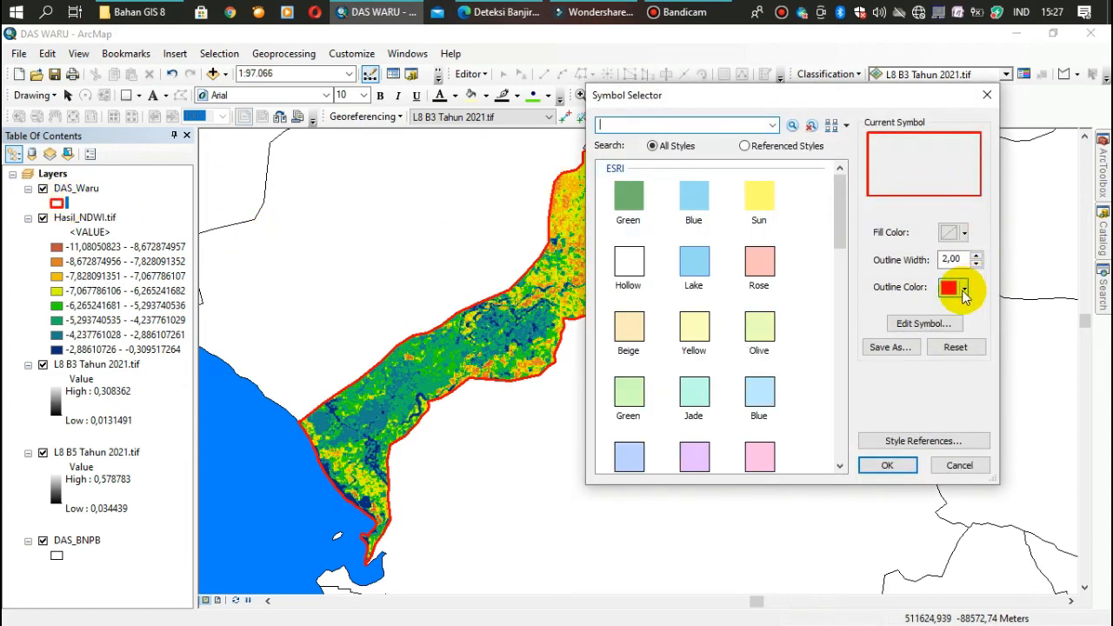
{"action": "left_click", "coordinate": [964, 288]}
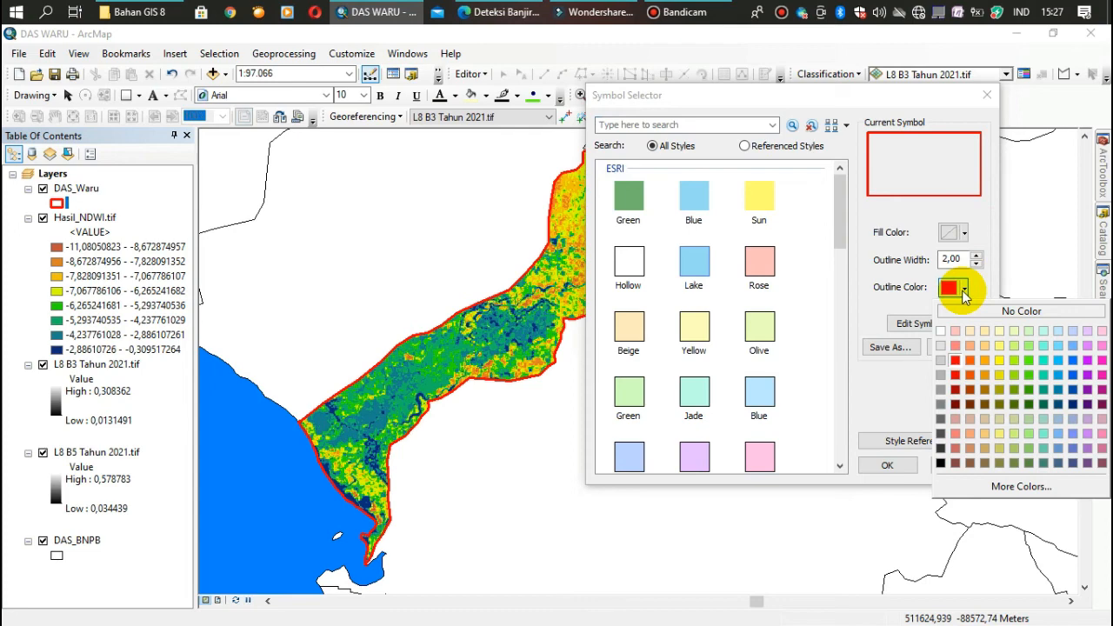
{"action": "left_click", "coordinate": [940, 463]}
{"action": "left_click", "coordinate": [888, 465]}
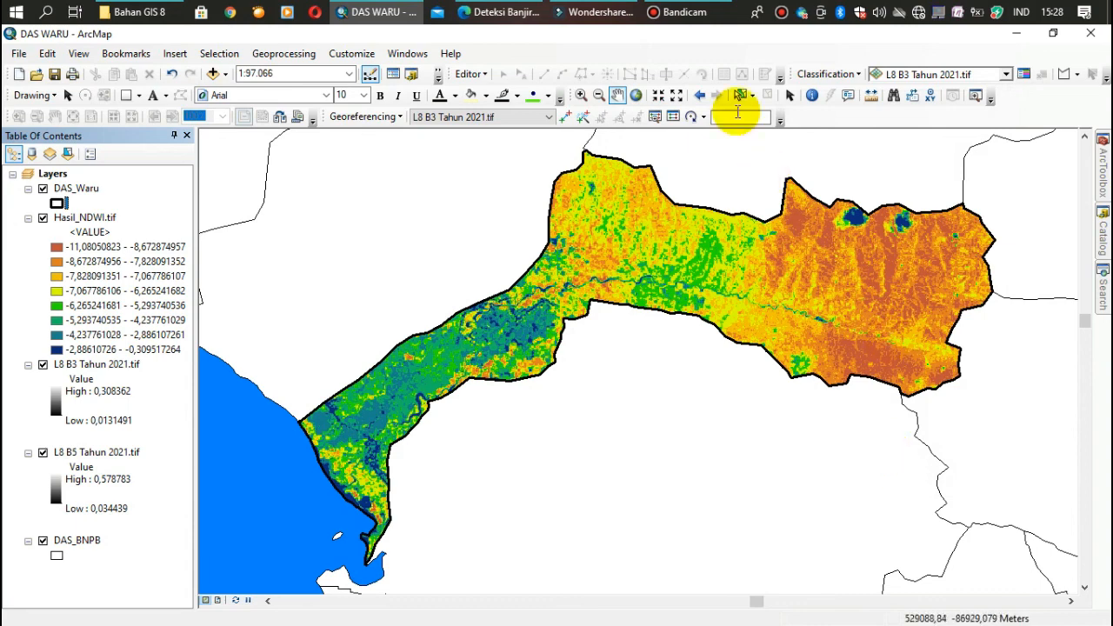
{"action": "left_click", "coordinate": [678, 14]}
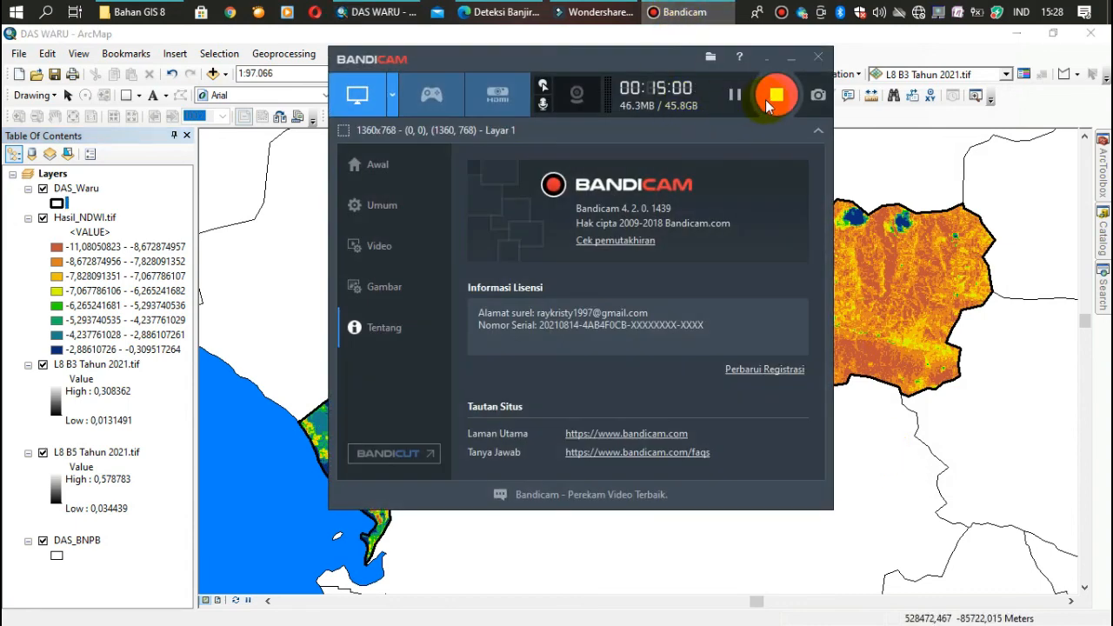